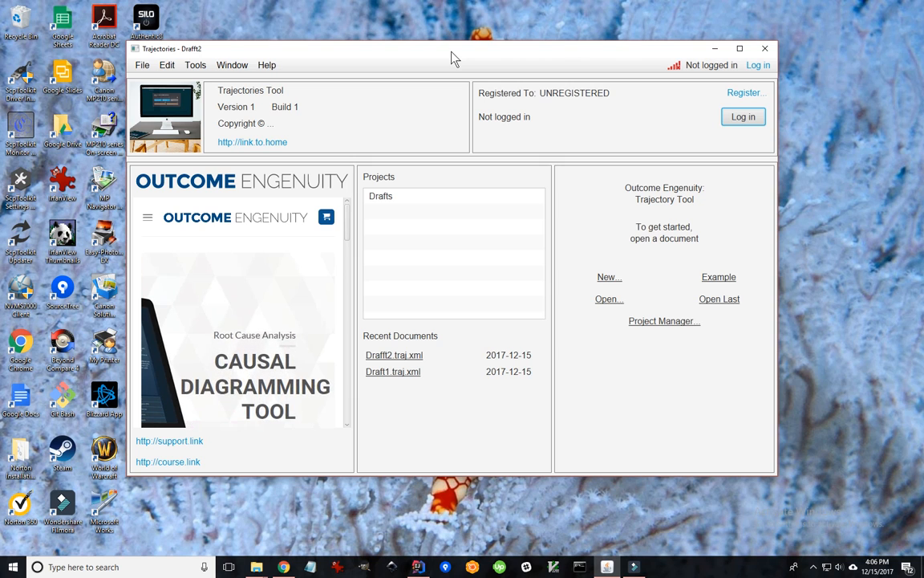
Create a new empty Trajectories document named "Draft1" in the Drafts project.
{"action": "left_click", "coordinate": [606, 277]}
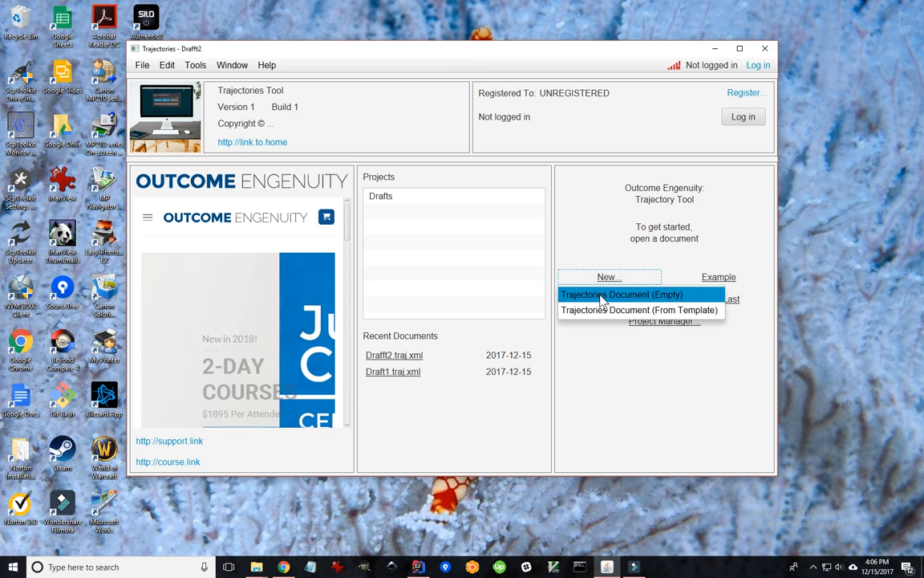
{"action": "left_click", "coordinate": [594, 291]}
{"action": "left_click", "coordinate": [371, 193]}
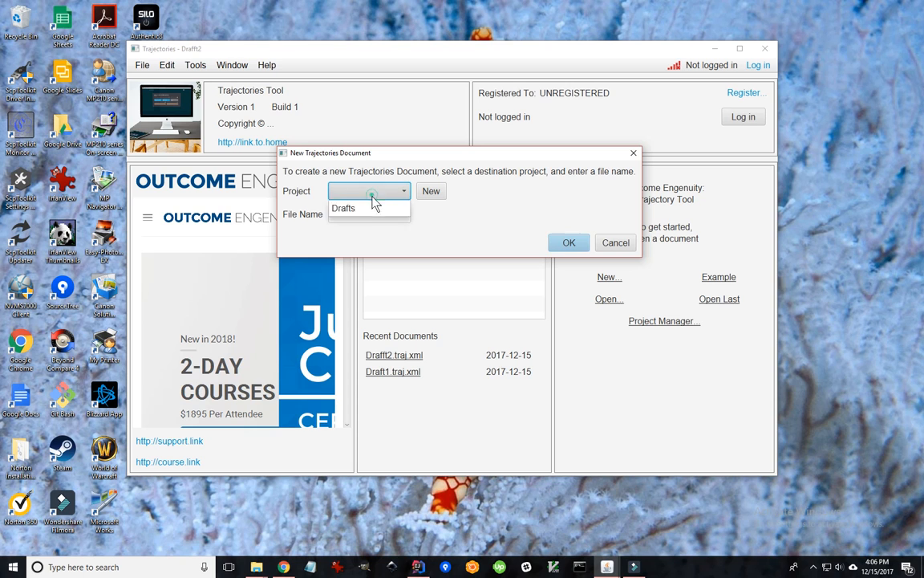
{"action": "left_click", "coordinate": [370, 206]}
{"action": "left_click", "coordinate": [361, 213]}
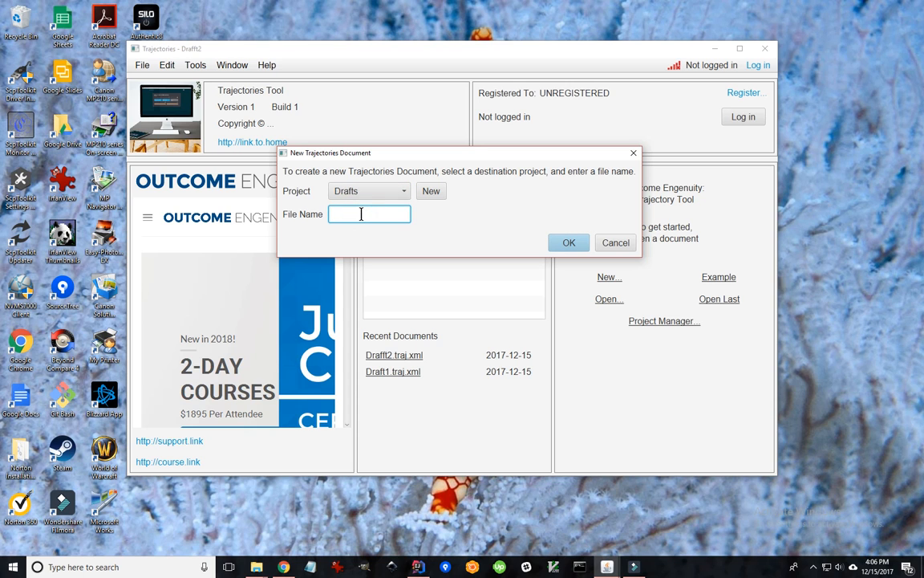
{"action": "type", "text": "Draft1"}
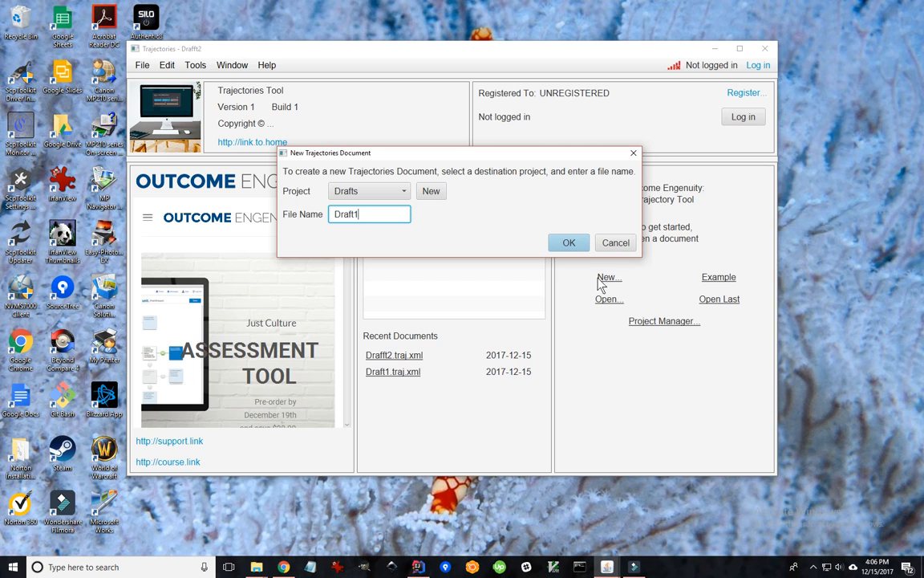
{"action": "left_click", "coordinate": [574, 243]}
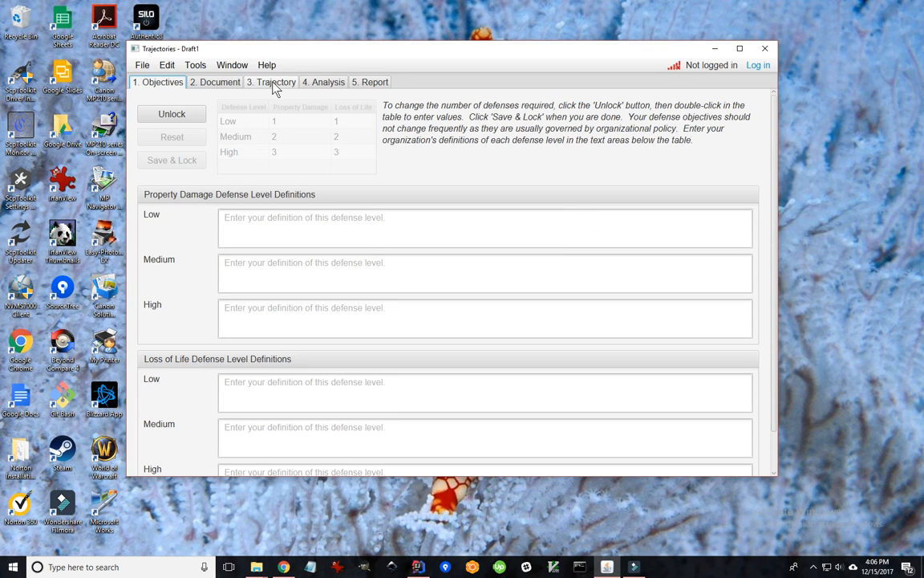
Maximize the window and add a new trajectory to the document's trajectory list.
{"action": "left_click", "coordinate": [275, 86]}
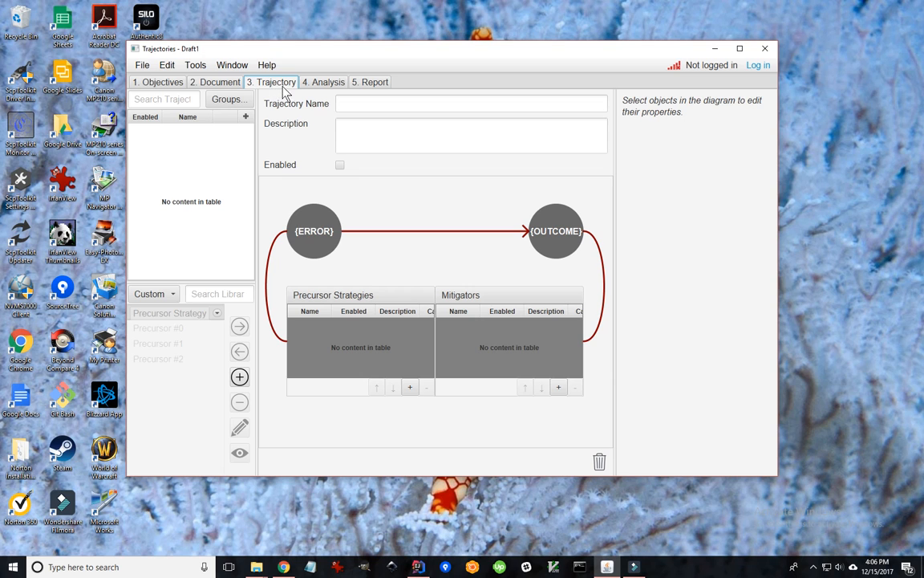
{"action": "left_click", "coordinate": [742, 50]}
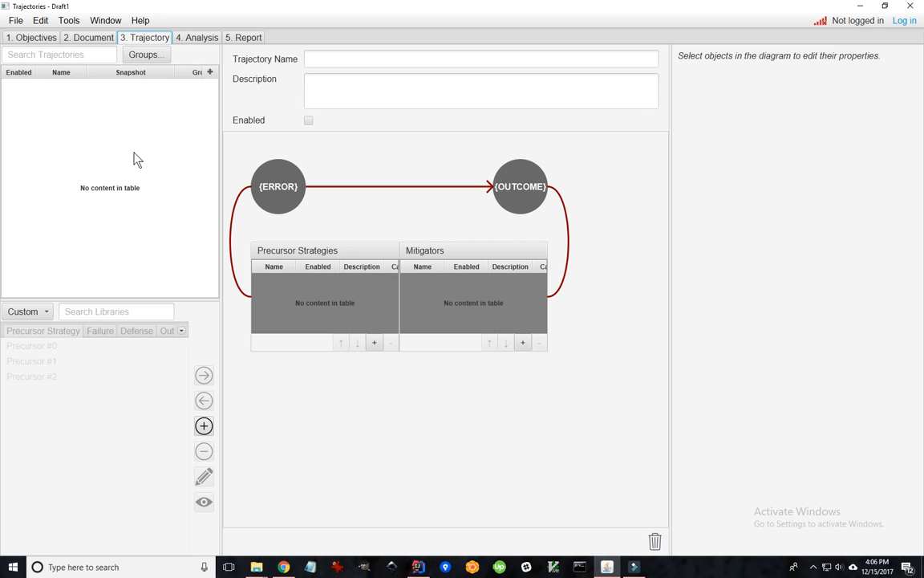
{"action": "right_click", "coordinate": [86, 122]}
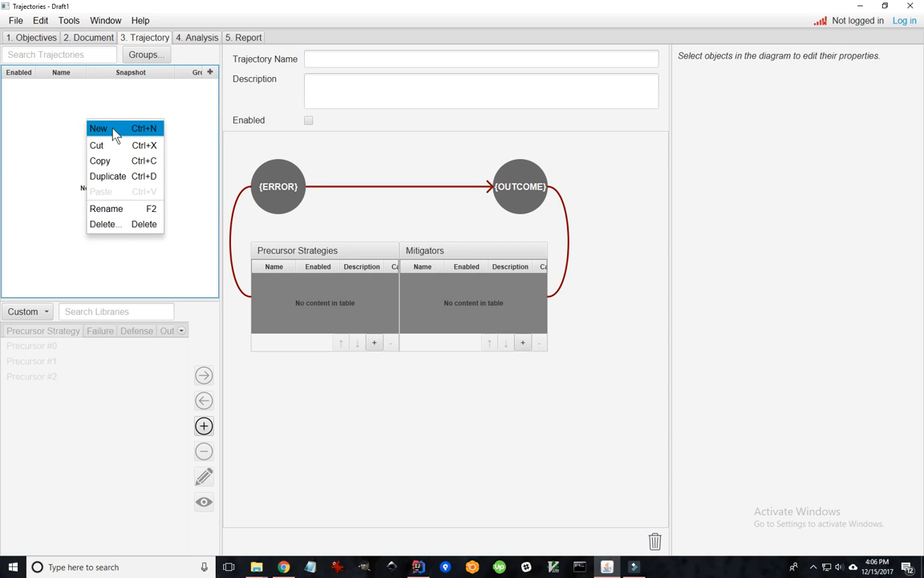
{"action": "left_click", "coordinate": [115, 133]}
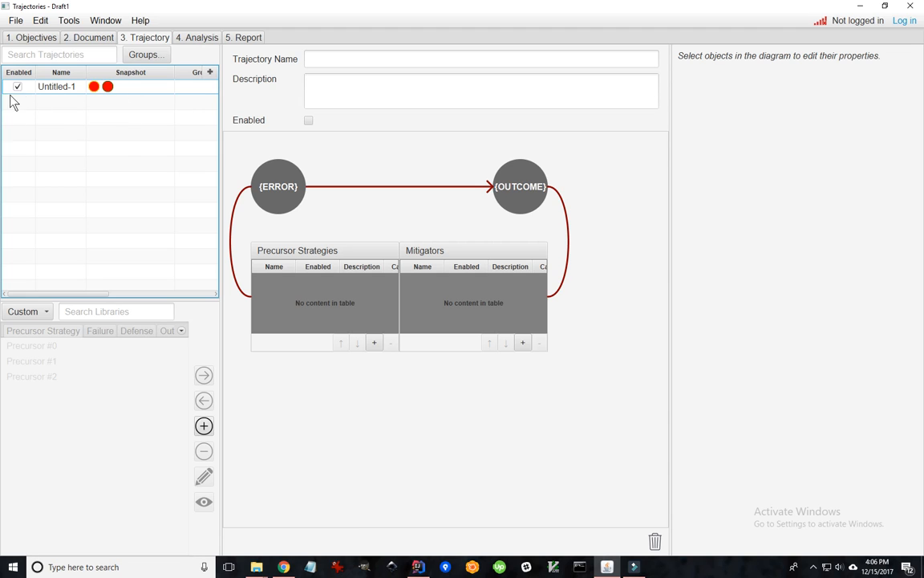
Name the new trajectory "Cell Phone Damages MRI".
{"action": "left_click", "coordinate": [70, 94]}
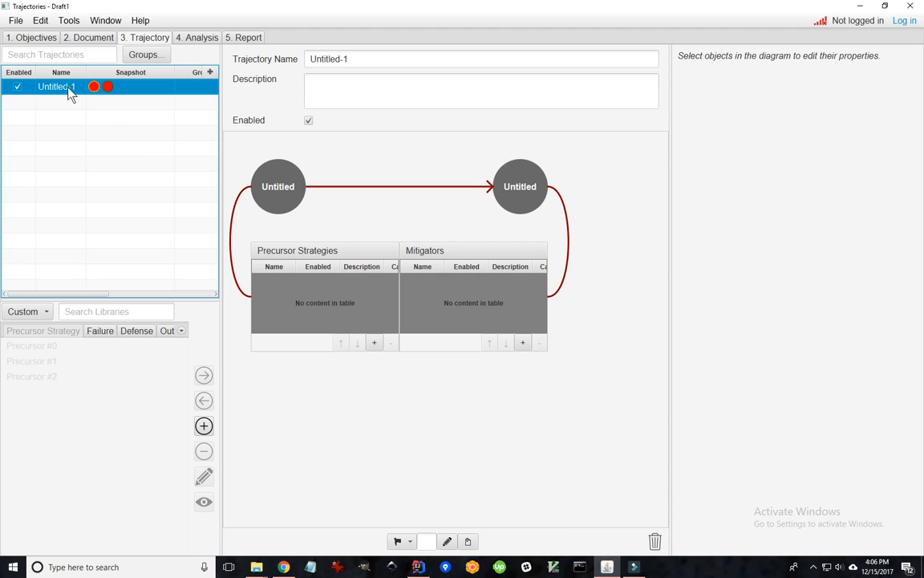
{"action": "left_click", "coordinate": [363, 59]}
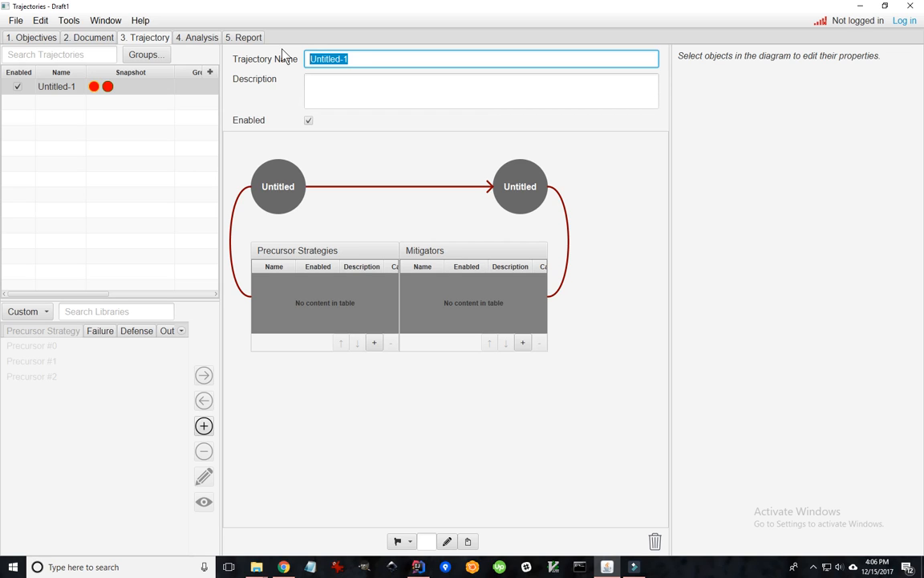
{"action": "type", "text": "C"}
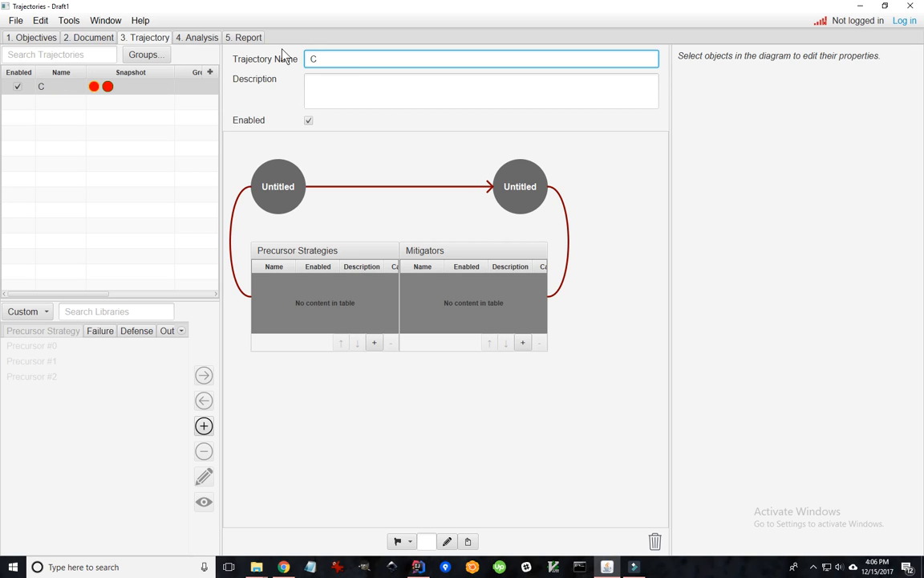
{"action": "type", "text": "ell Phone Damages "}
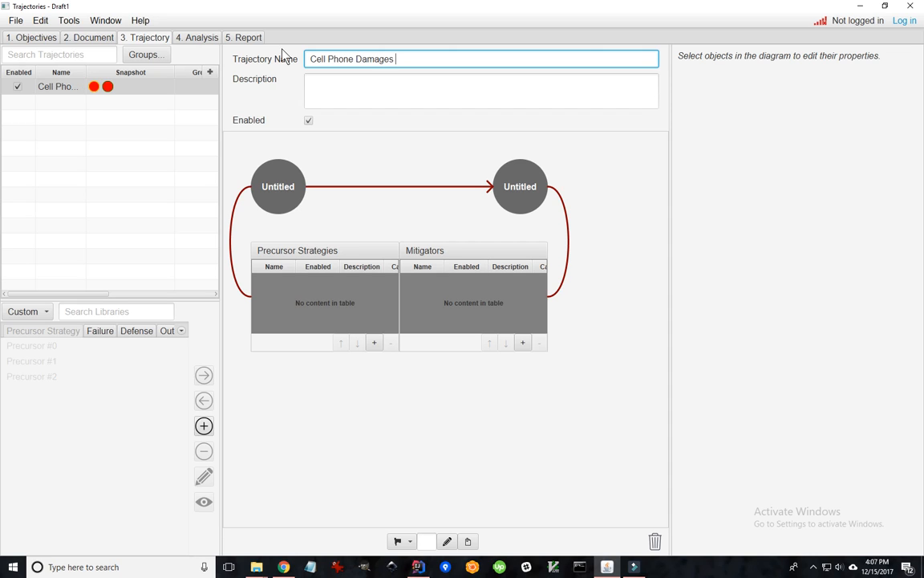
{"action": "type", "text": "MRI"}
Describe the trajectory as "What happens when a cell phone gets exposed to the magnetic field of an MRI unit.".
{"action": "left_click", "coordinate": [383, 92]}
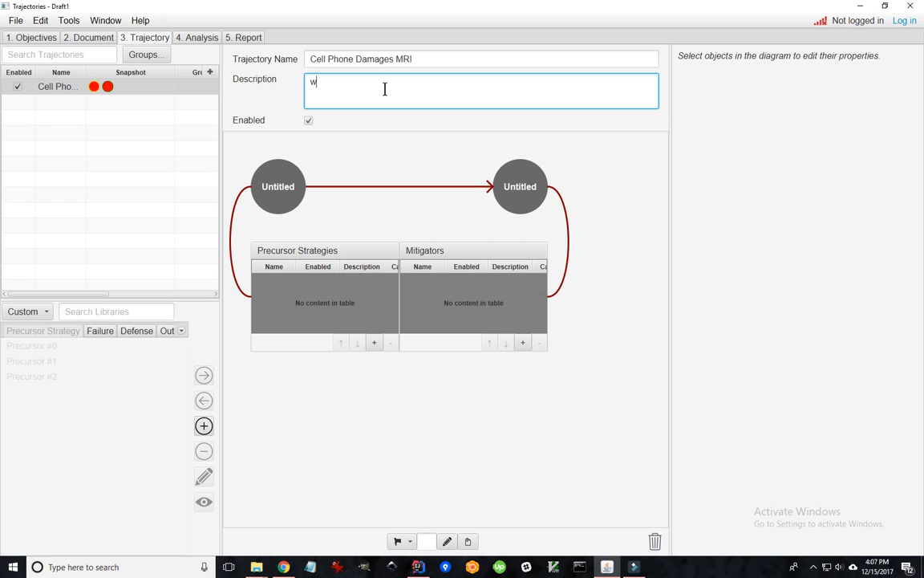
{"action": "type", "text": "What happens when a cell phone gets ex"}
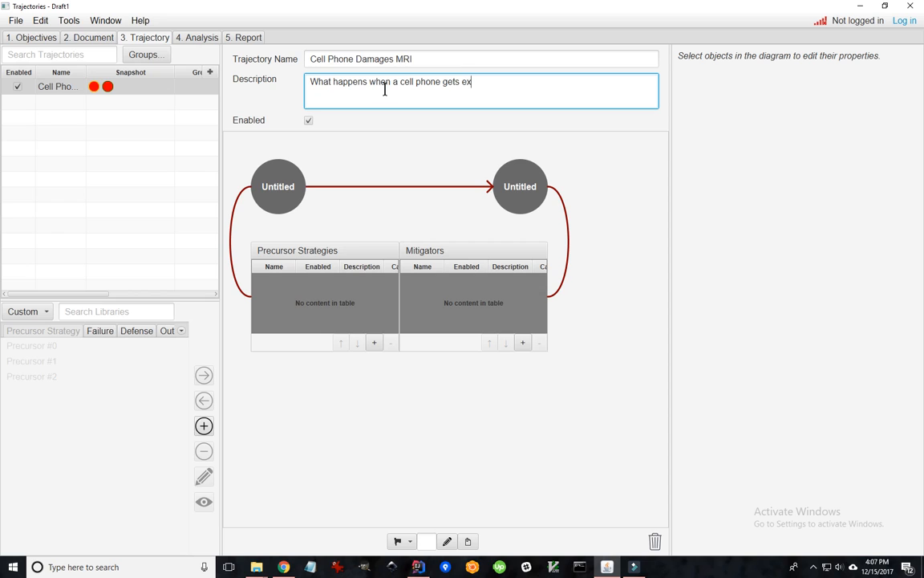
{"action": "type", "text": "posed to the magnetic field o"}
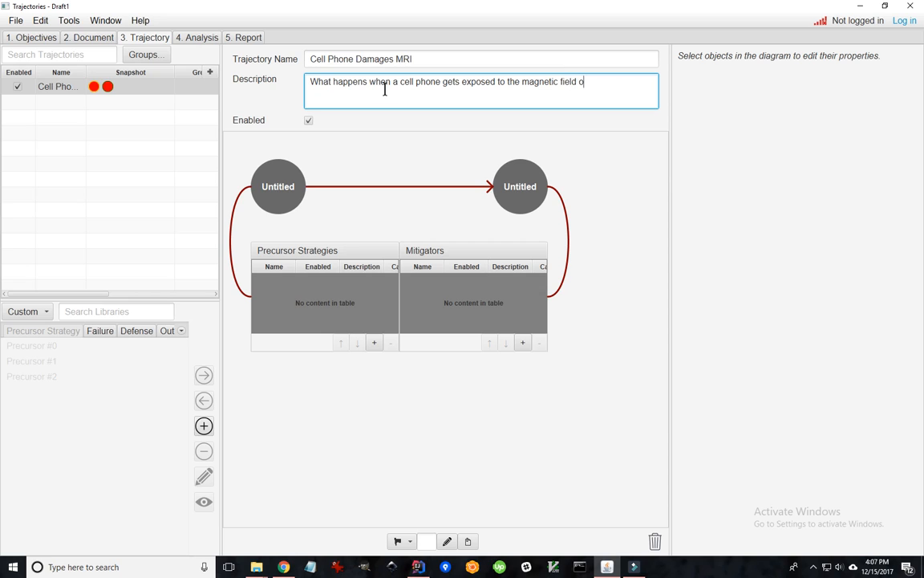
{"action": "type", "text": "f an MRI unit."}
Rename the active failure node at the start of the diagram to "Cell Phone Brought into MRI Room".
{"action": "left_click", "coordinate": [277, 192]}
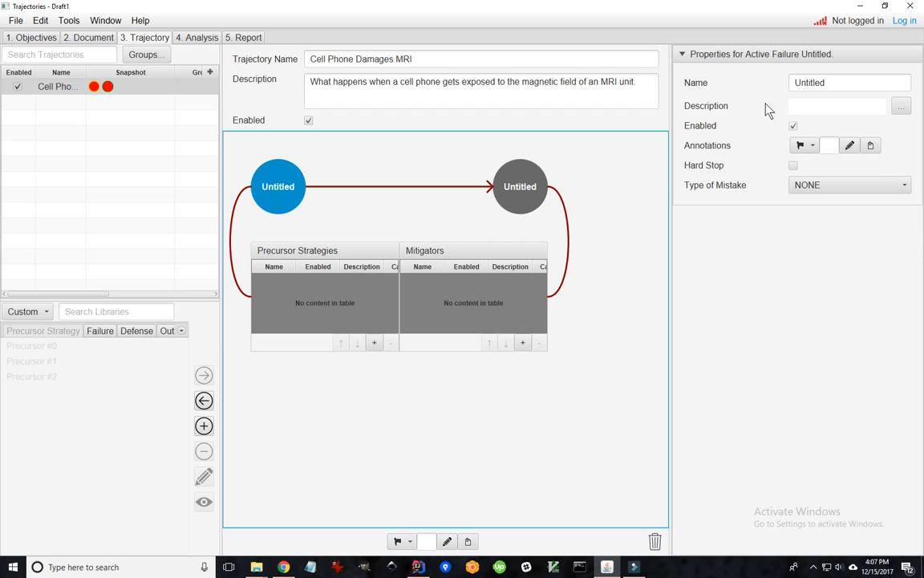
{"action": "double_click", "coordinate": [839, 78]}
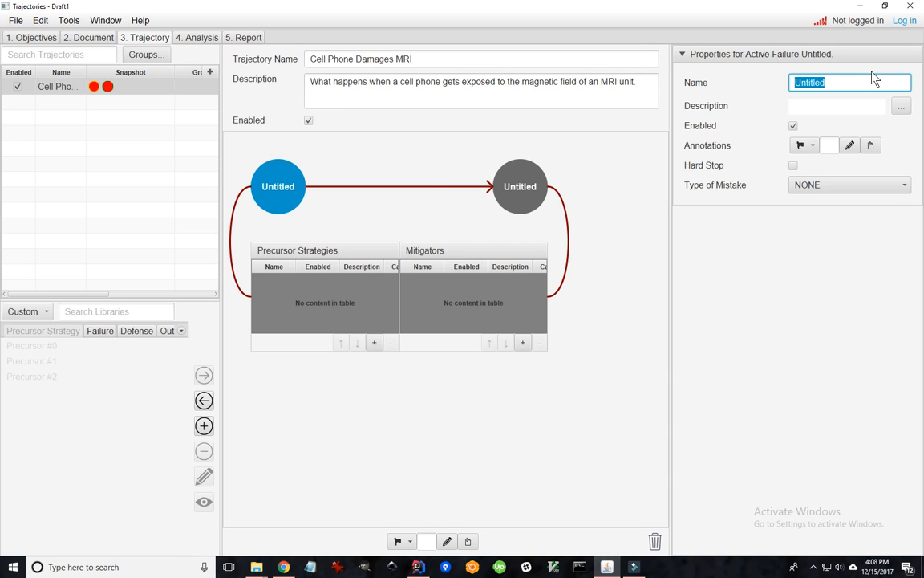
{"action": "type", "text": "Cel"}
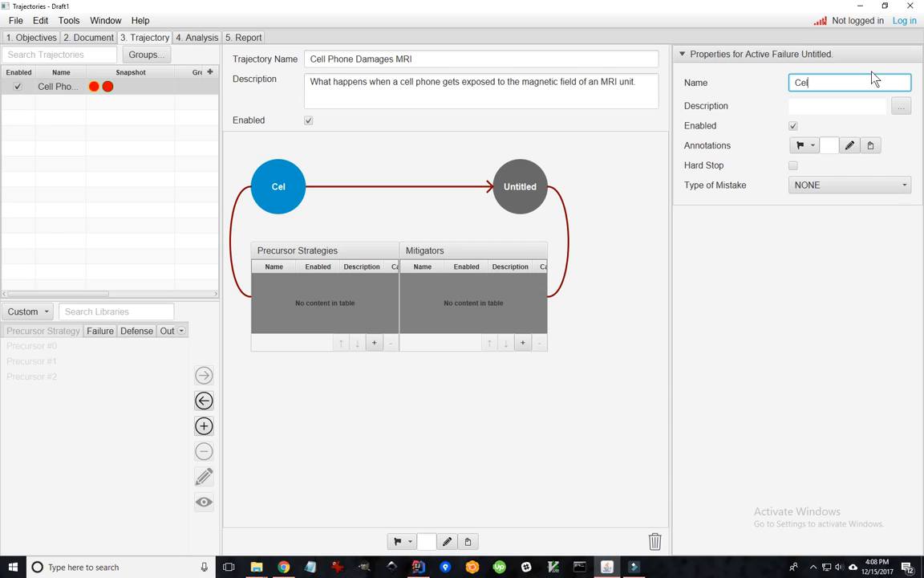
{"action": "type", "text": "l Phone Brough"}
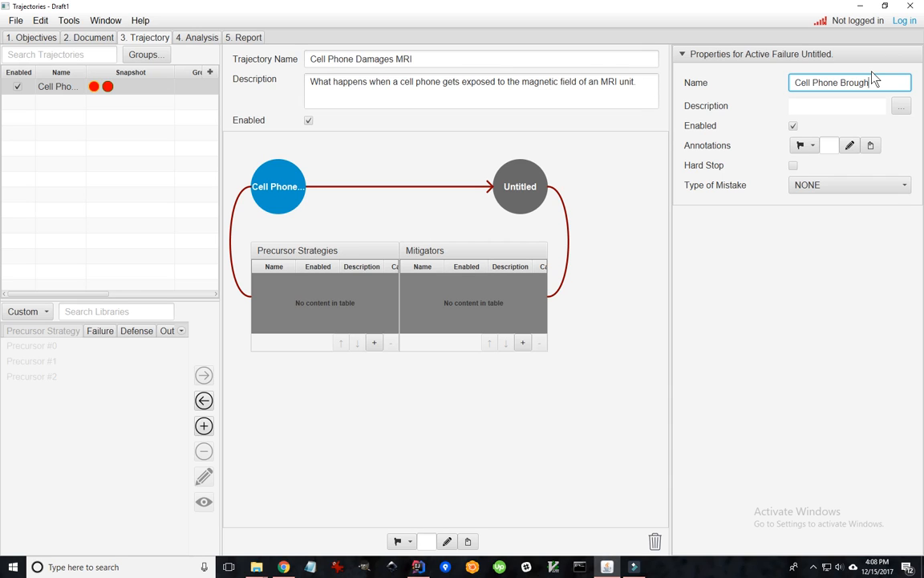
{"action": "type", "text": "t into MRI Room"}
Enter "Medical Equipment" as an annotation on the active failure.
{"action": "left_click", "coordinate": [815, 105]}
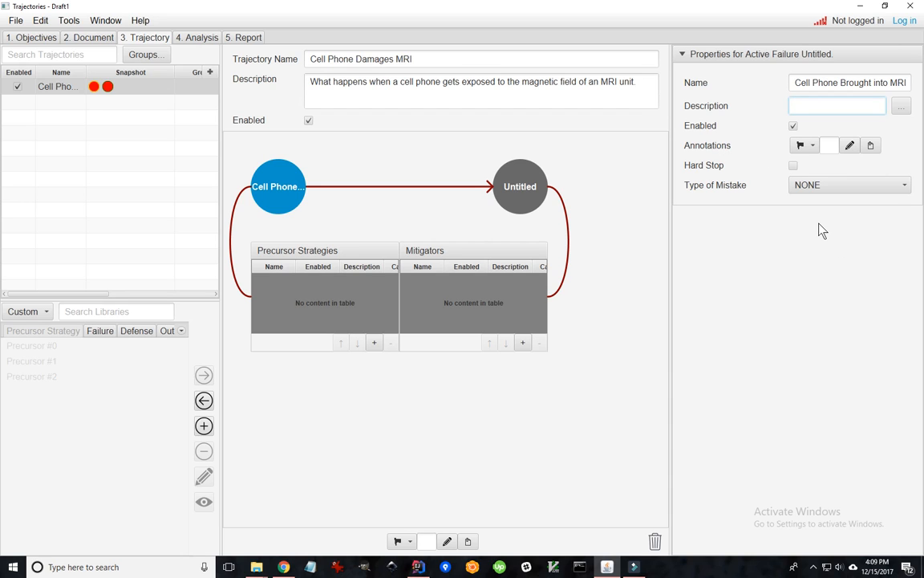
{"action": "left_click", "coordinate": [831, 148]}
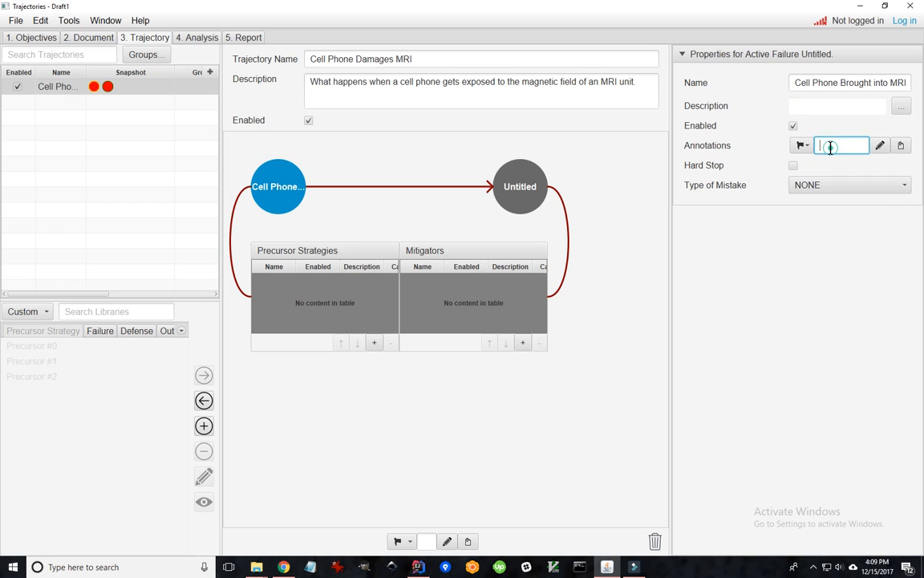
{"action": "type", "text": "MRI"}
{"action": "key", "text": "BackSpace"}
{"action": "key", "text": "BackSpace"}
{"action": "type", "text": "edical Equipment"}
{"action": "key", "text": "Return"}
Add a note to the active failure reading "Technician did not request patient to remove electronic devices.".
{"action": "left_click", "coordinate": [858, 147]}
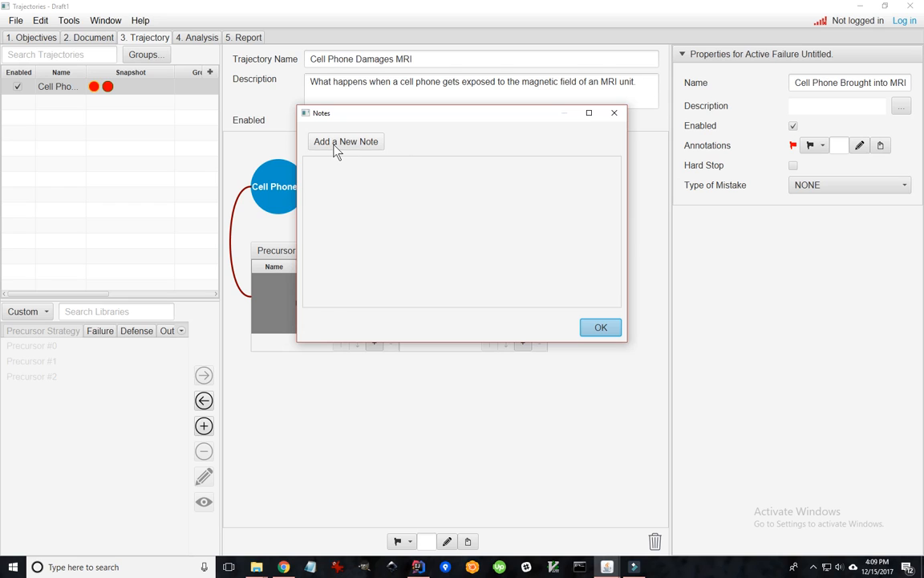
{"action": "left_click", "coordinate": [336, 149]}
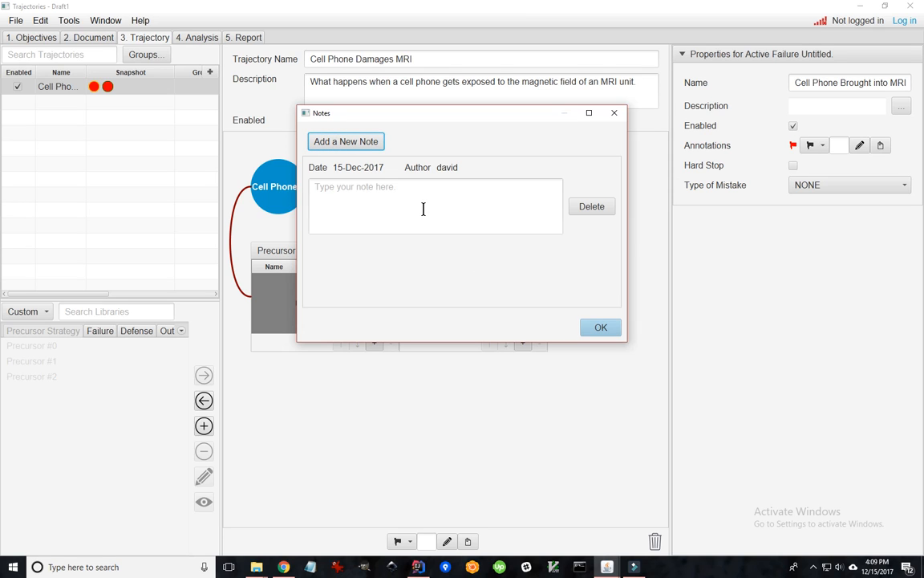
{"action": "left_click", "coordinate": [378, 201]}
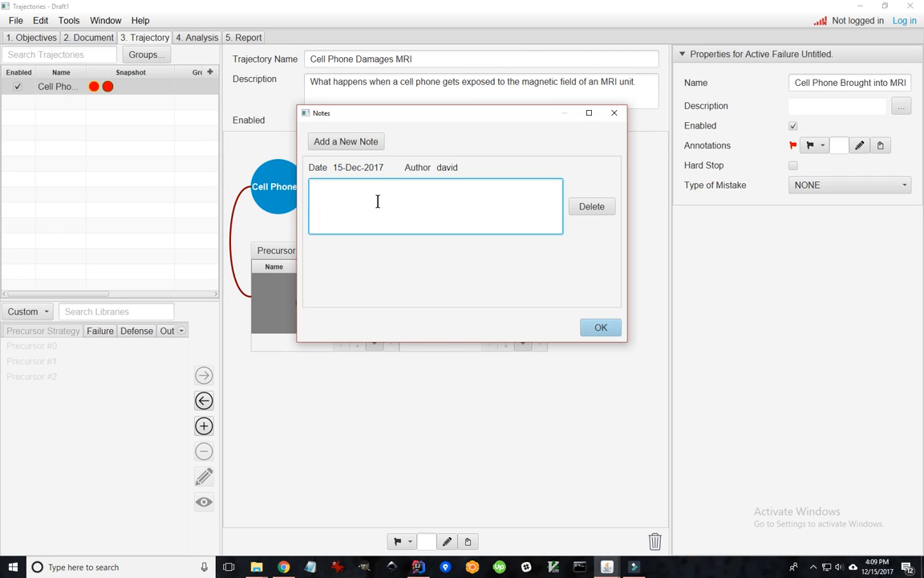
{"action": "type", "text": "Technician did not request patient to "}
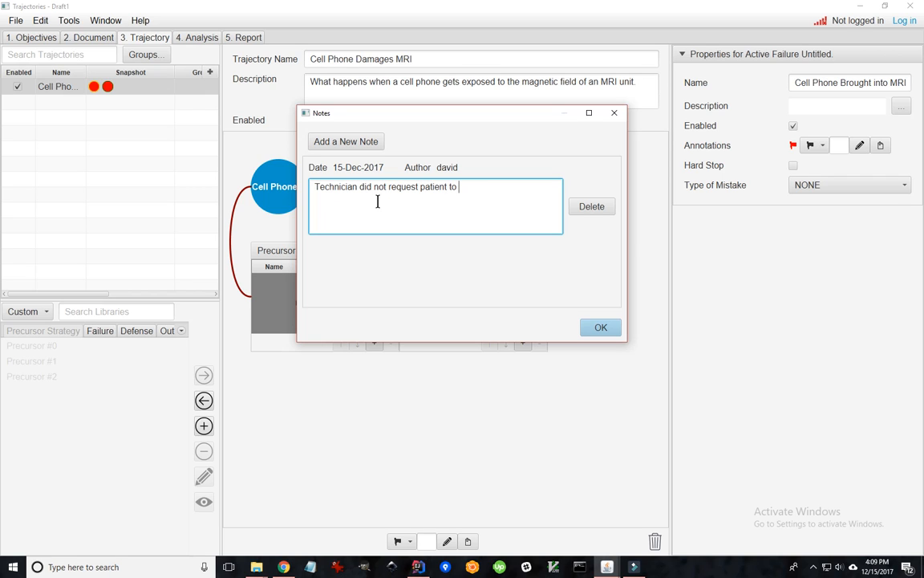
{"action": "type", "text": "remove electronic devices."}
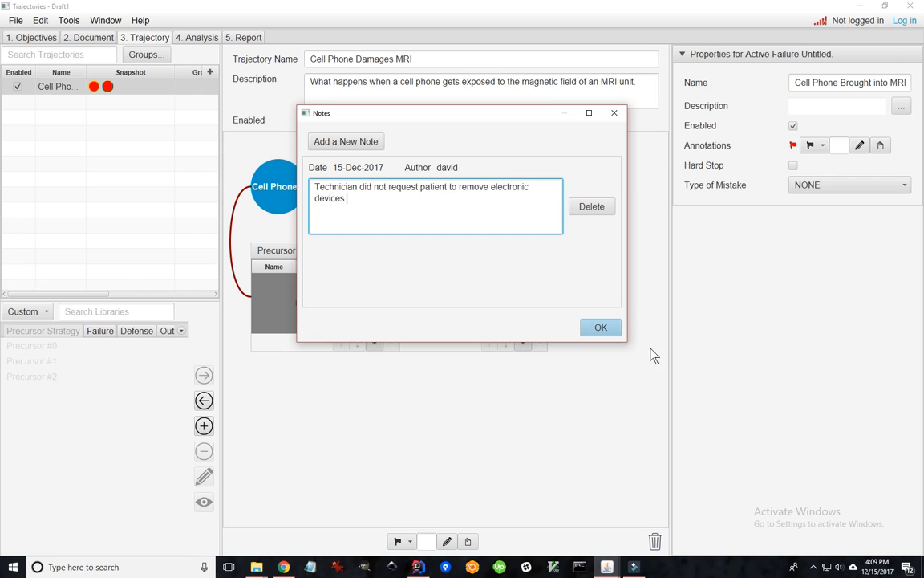
{"action": "left_click", "coordinate": [602, 329]}
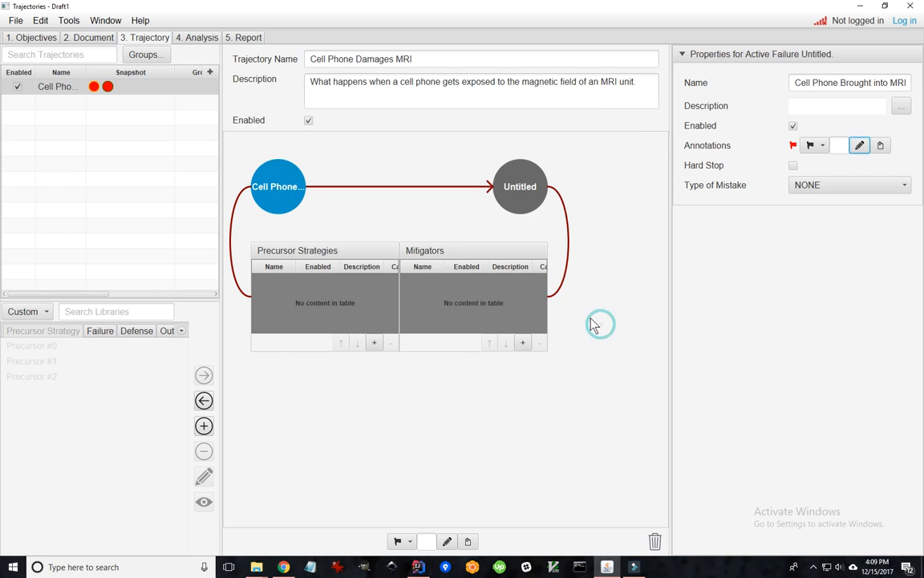
Attach PrinterPdf.pdf from the Documents folder to the active failure's annotations.
{"action": "left_click", "coordinate": [881, 146]}
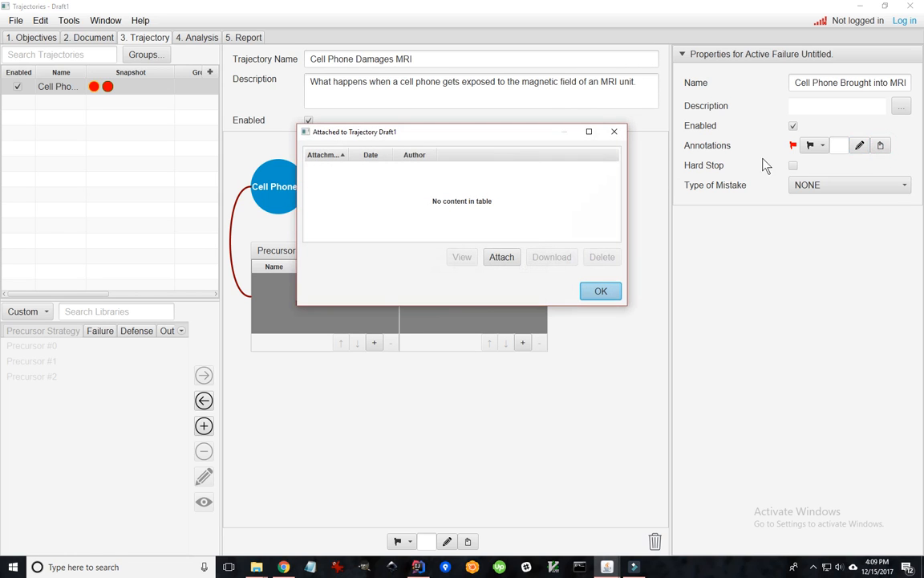
{"action": "left_click", "coordinate": [501, 262]}
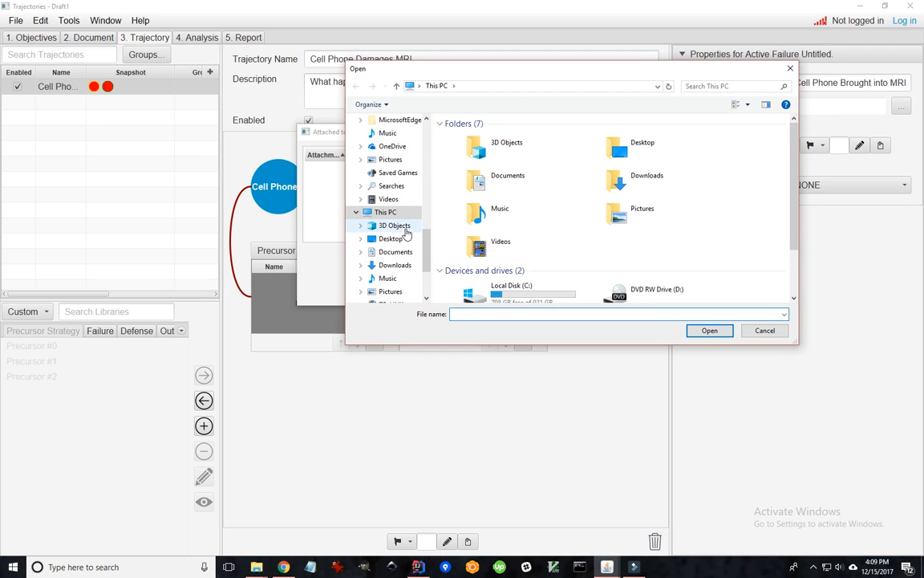
{"action": "left_click_drag", "start_coordinate": [428, 252], "coordinate": [424, 141]}
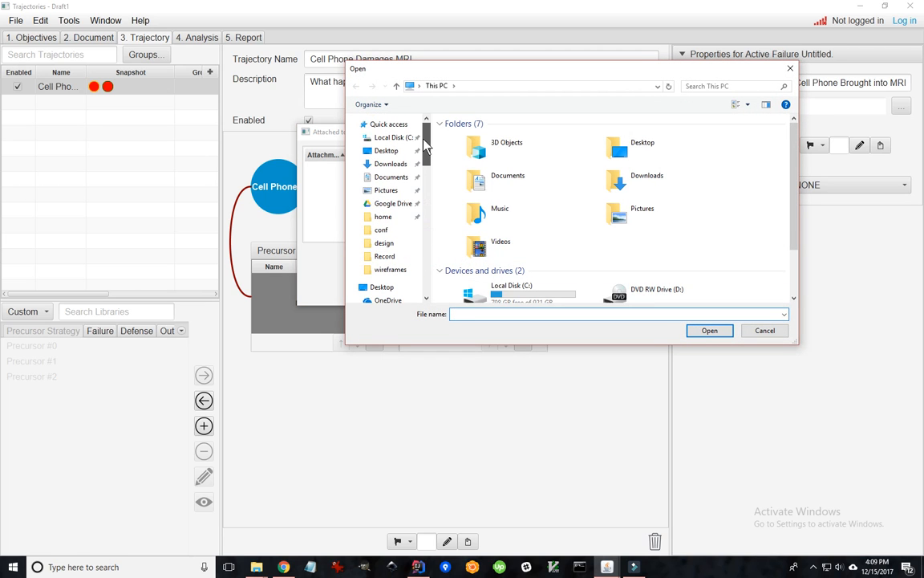
{"action": "left_click", "coordinate": [381, 178]}
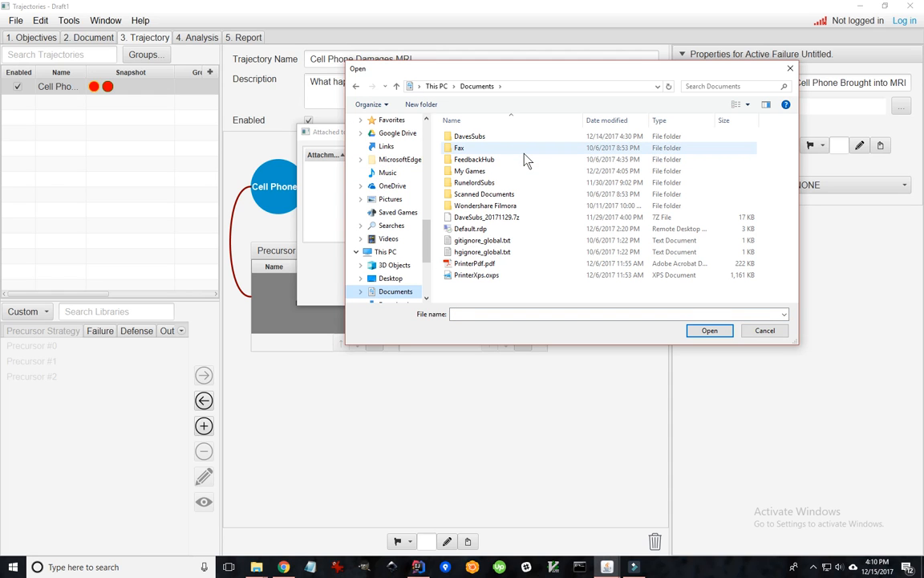
{"action": "left_click", "coordinate": [449, 263]}
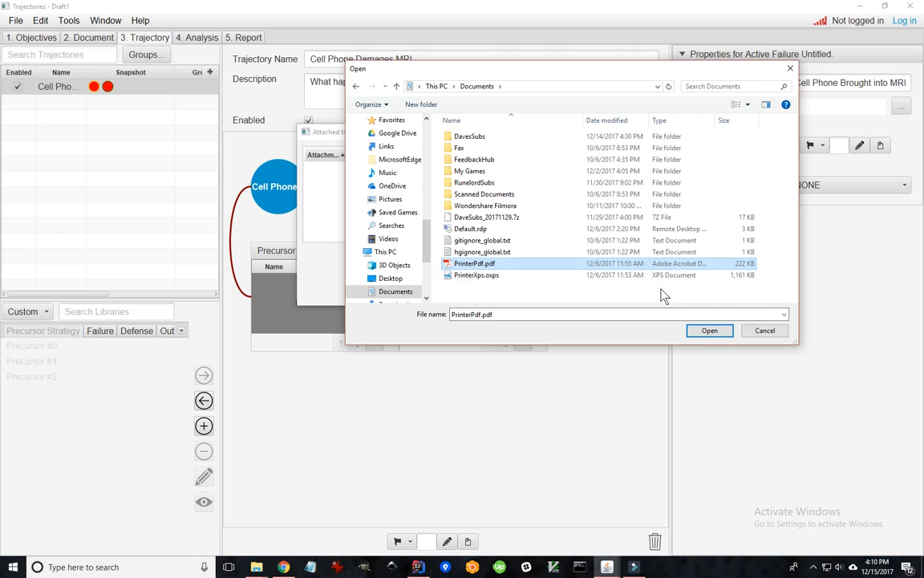
{"action": "left_click_drag", "start_coordinate": [585, 68], "coordinate": [561, 81]}
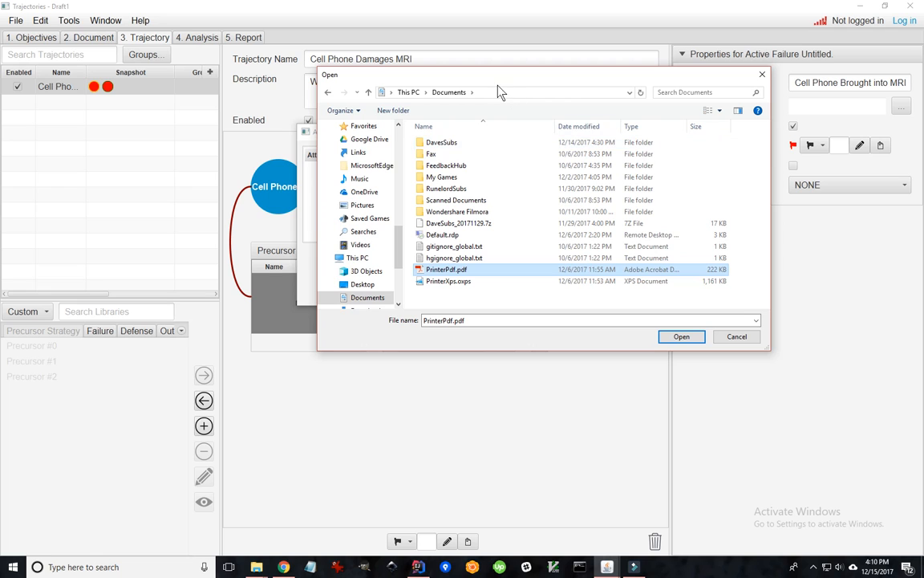
{"action": "left_click", "coordinate": [680, 337]}
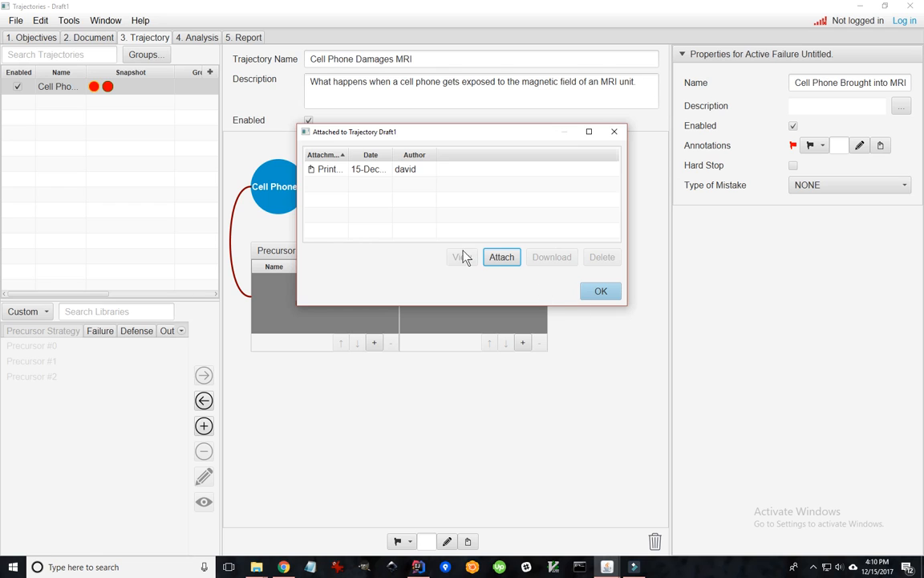
Close the attachments window and rename the adverse outcome at the end of the diagram to "MRI Unit Damaged".
{"action": "left_click", "coordinate": [600, 292]}
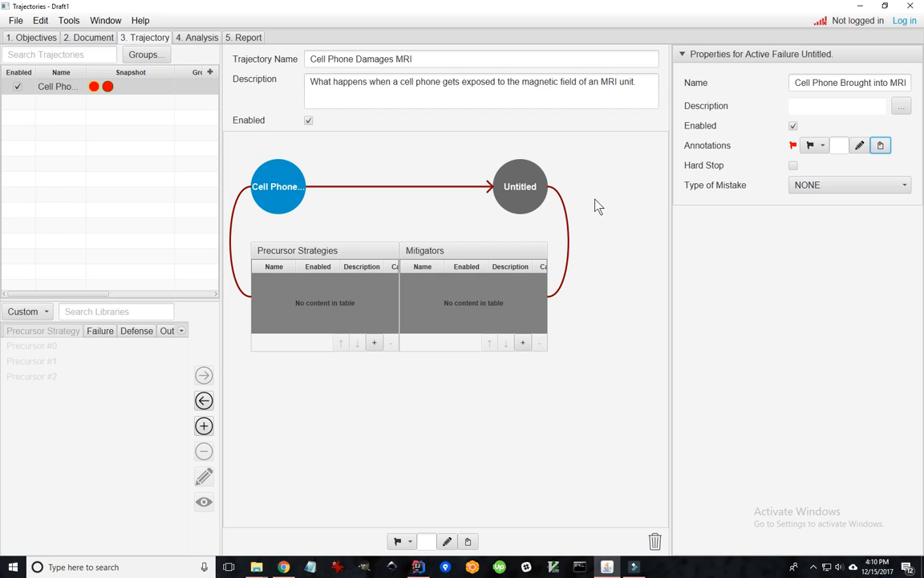
{"action": "left_click", "coordinate": [522, 187]}
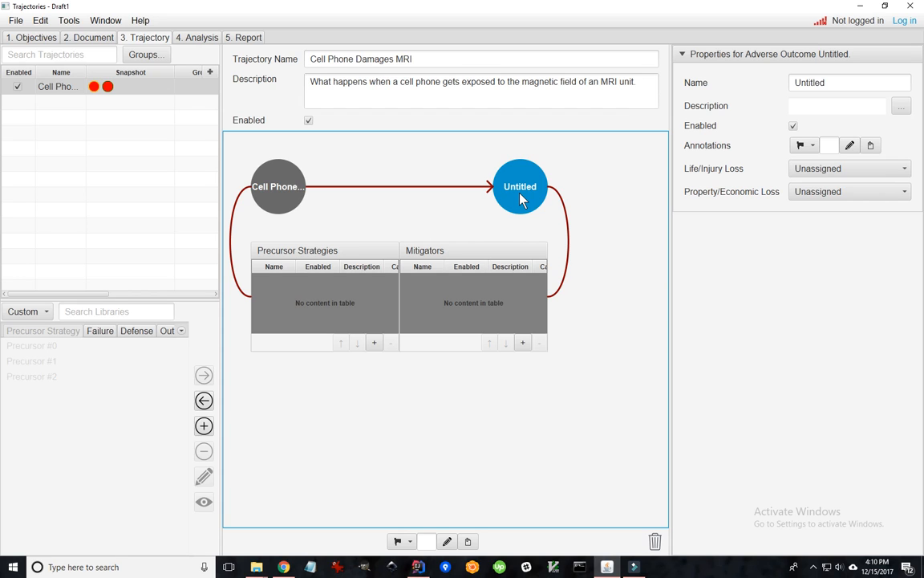
{"action": "double_click", "coordinate": [834, 81]}
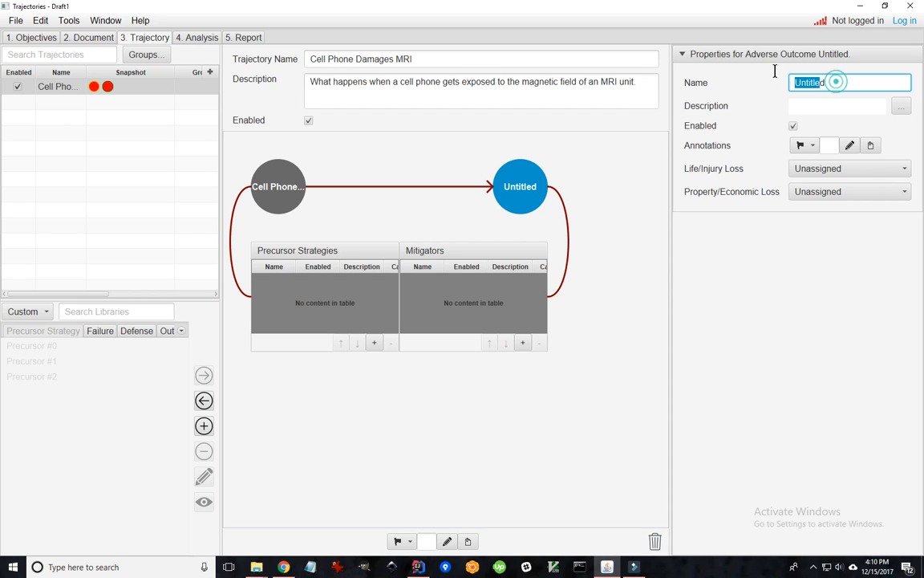
{"action": "type", "text": "MRI Unit Dama"}
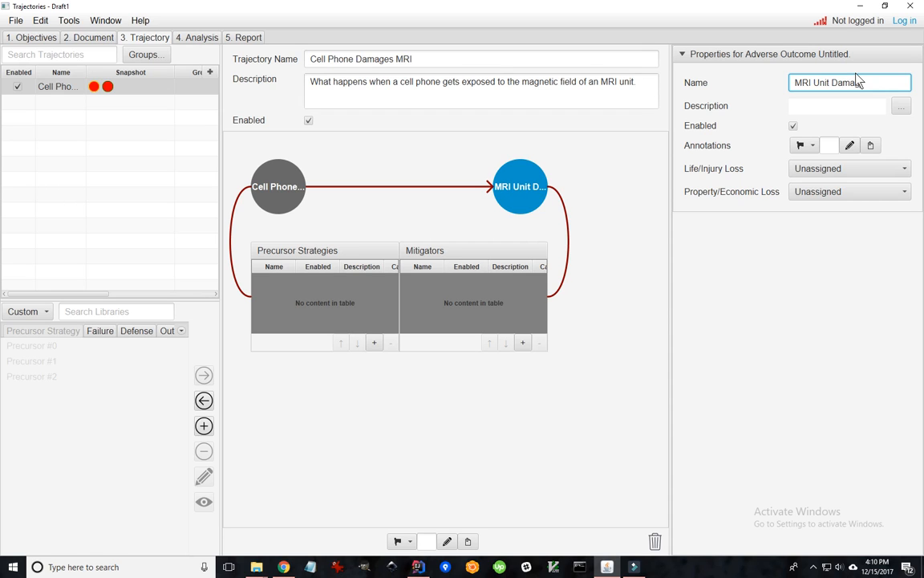
{"action": "type", "text": "ged"}
Enter "MRI Inoperation" as the adverse outcome's description.
{"action": "left_click", "coordinate": [820, 105]}
{"action": "type", "text": "MR"}
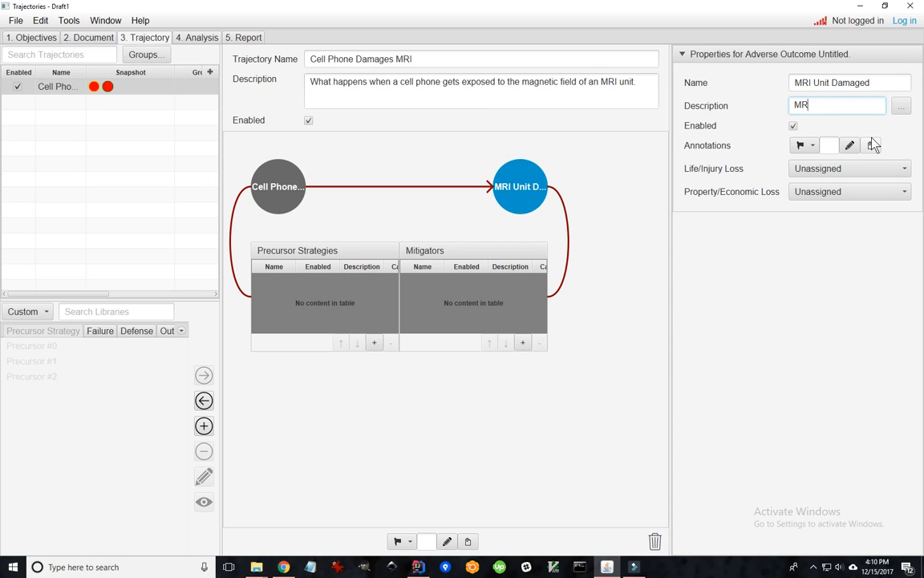
{"action": "type", "text": "I Inoperation"}
{"action": "key", "text": "BackSpace"}
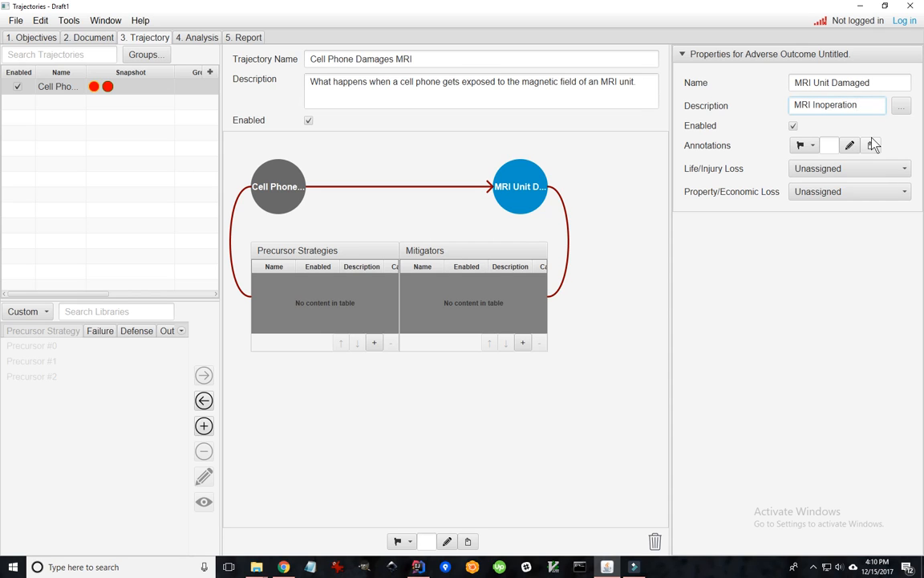
Set the adverse outcome's life/injury loss to None and its property/economic loss to High.
{"action": "left_click", "coordinate": [823, 170]}
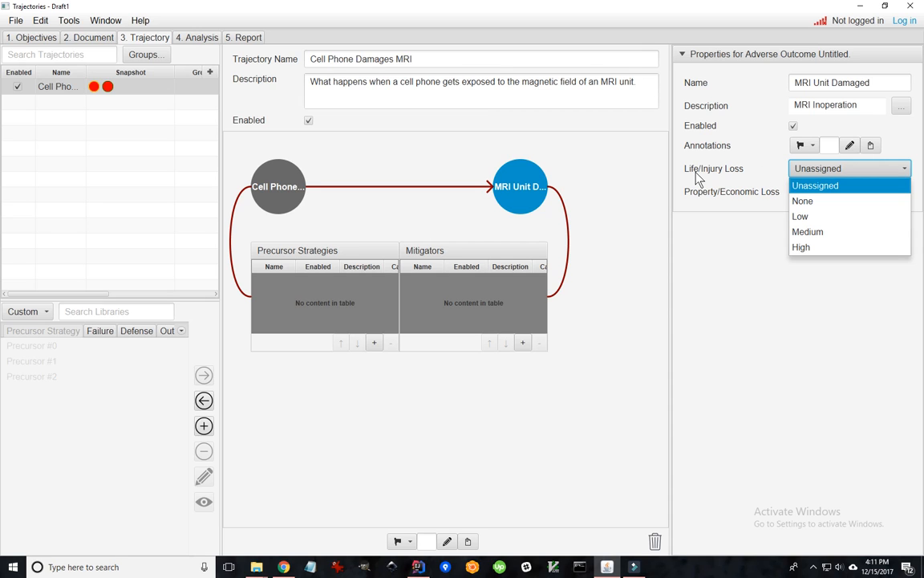
{"action": "left_click", "coordinate": [804, 201]}
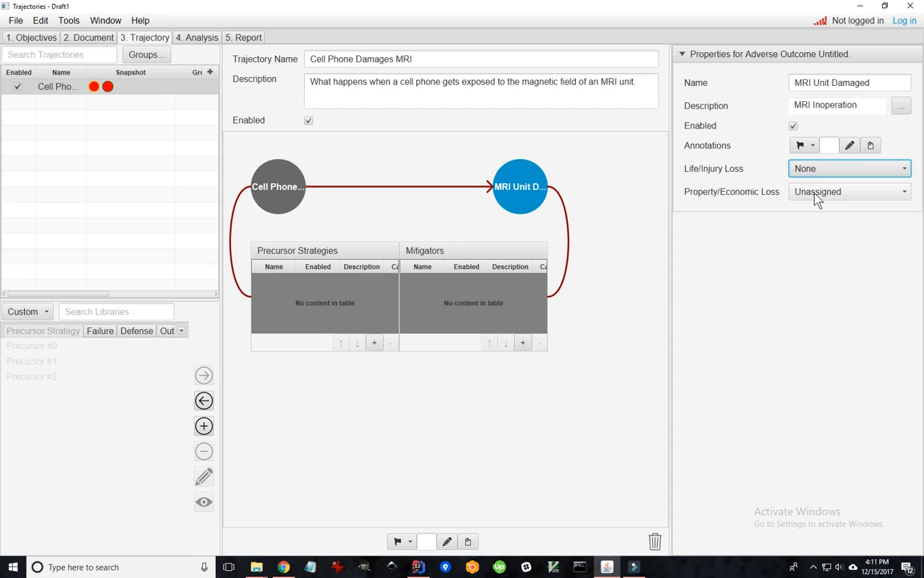
{"action": "left_click", "coordinate": [817, 191]}
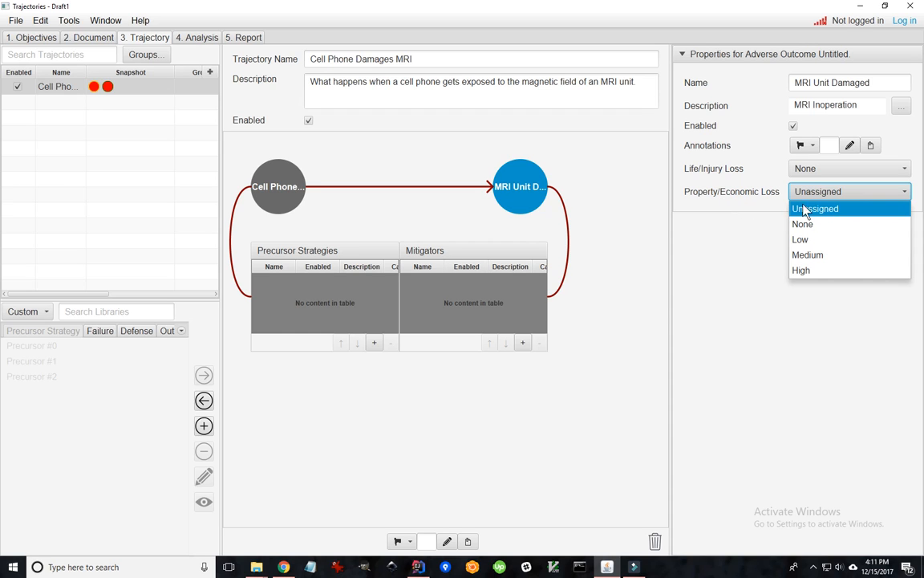
{"action": "left_click", "coordinate": [802, 273]}
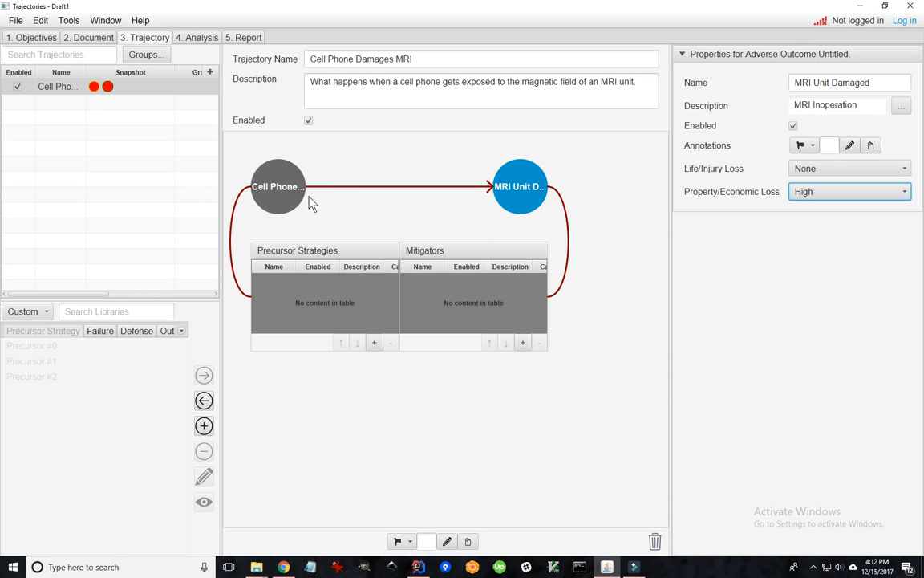
Examine the defenses available in the Medical library.
{"action": "left_click", "coordinate": [26, 312]}
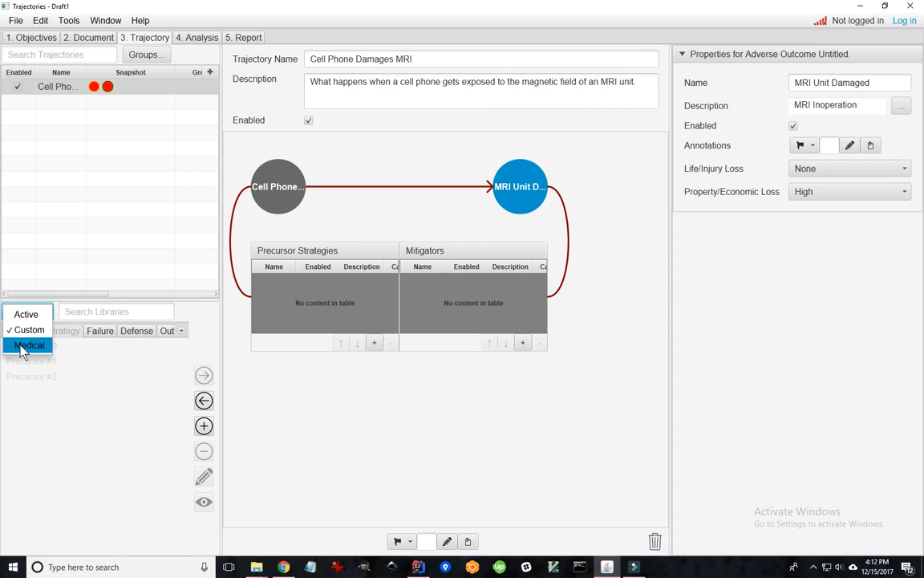
{"action": "left_click", "coordinate": [24, 346]}
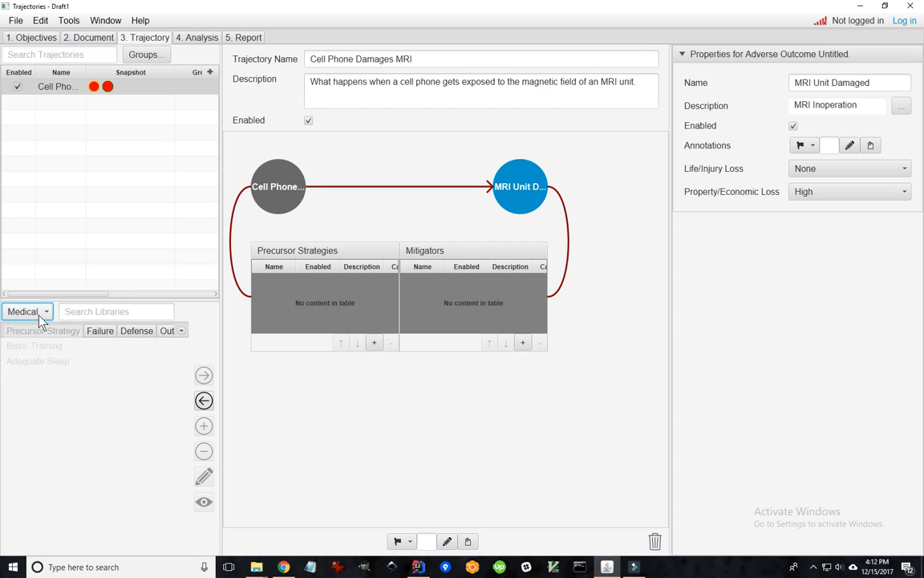
{"action": "left_click", "coordinate": [137, 332]}
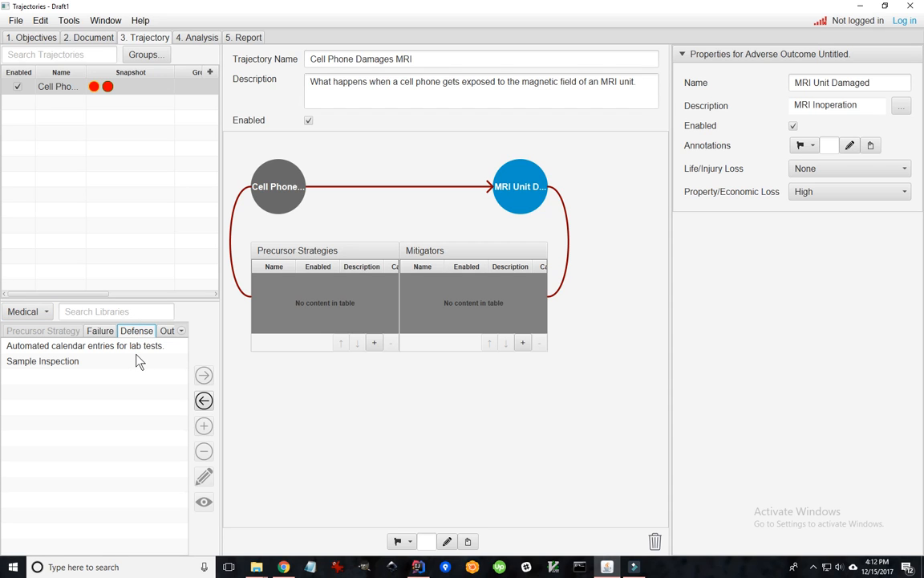
{"action": "mouse_move", "coordinate": [137, 362]}
{"action": "left_click", "coordinate": [77, 406]}
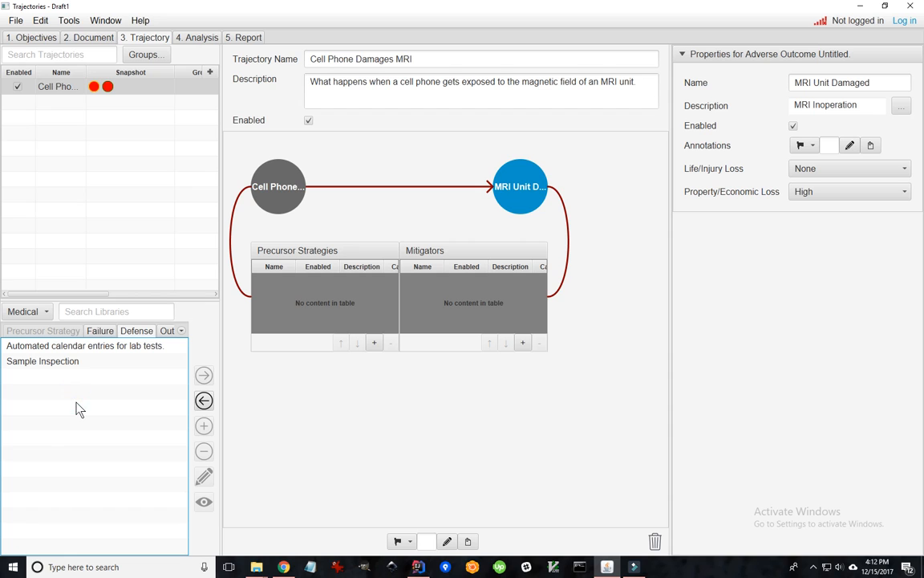
Start a new defense in the Custom library and name it "Sign in MRI Lab".
{"action": "left_click", "coordinate": [31, 312]}
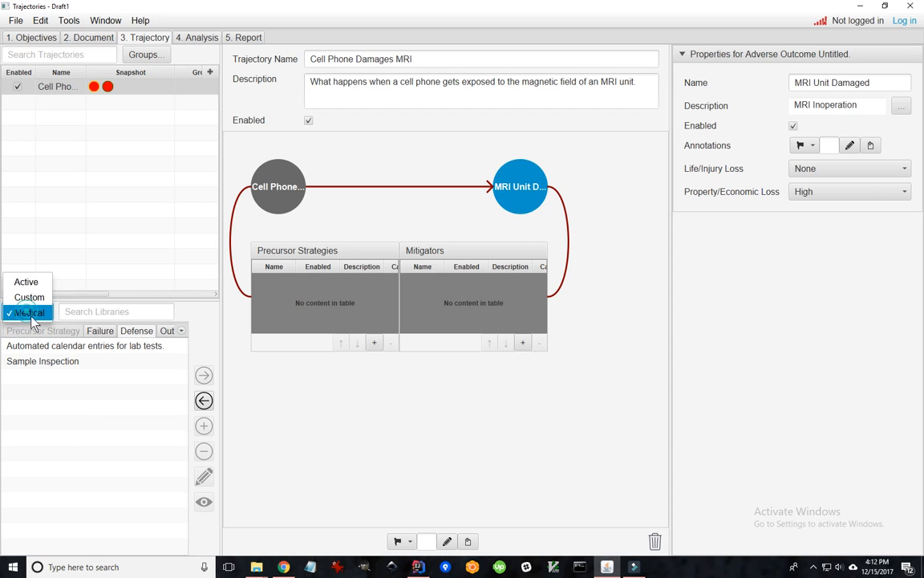
{"action": "left_click", "coordinate": [40, 297]}
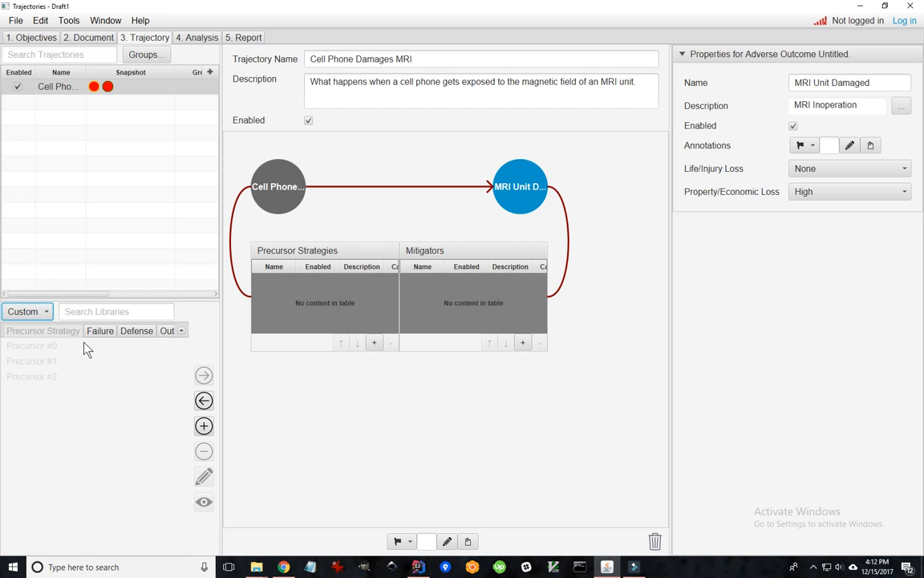
{"action": "left_click", "coordinate": [131, 335]}
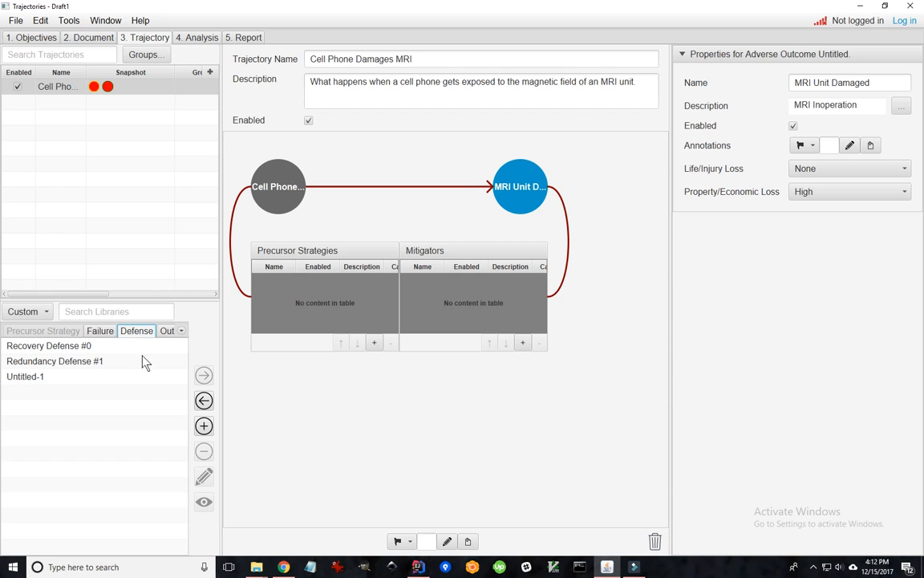
{"action": "left_click", "coordinate": [203, 428]}
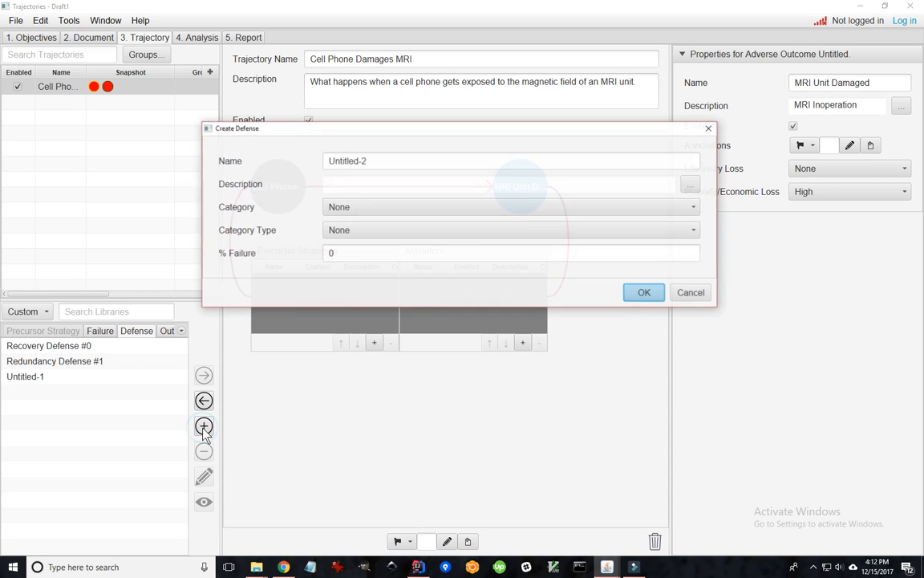
{"action": "left_click", "coordinate": [399, 161]}
{"action": "key", "text": "ctrl+a"}
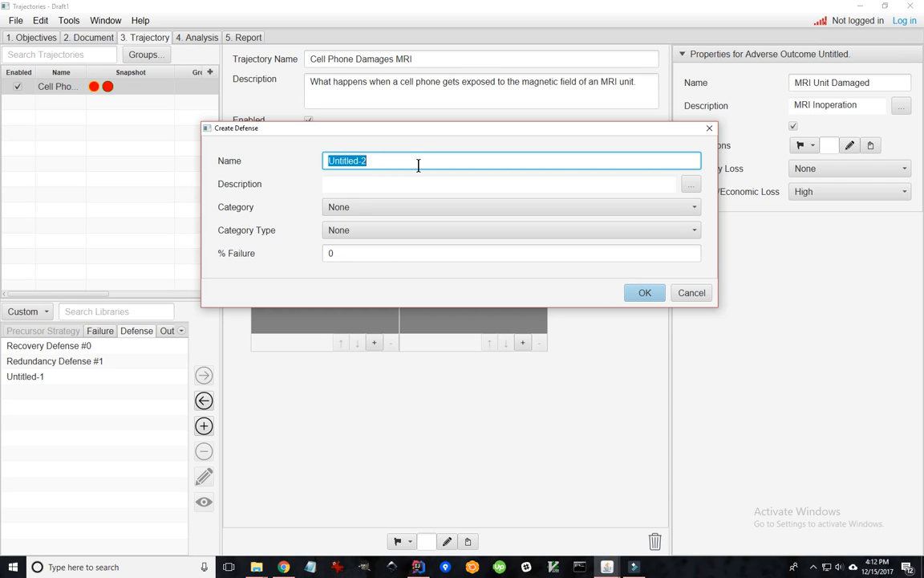
{"action": "type", "text": "Sign in L"}
{"action": "key", "text": "BackSpace"}
{"action": "type", "text": "MRI"}
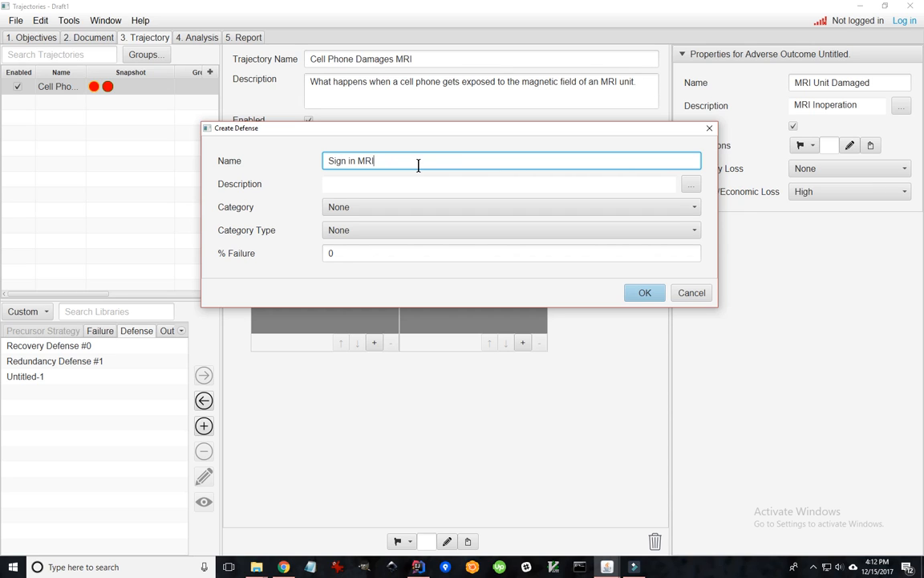
{"action": "type", "text": " Lab"}
Describe the new defense as "Reminder signs not to bring electronics into lab.".
{"action": "left_click", "coordinate": [413, 184]}
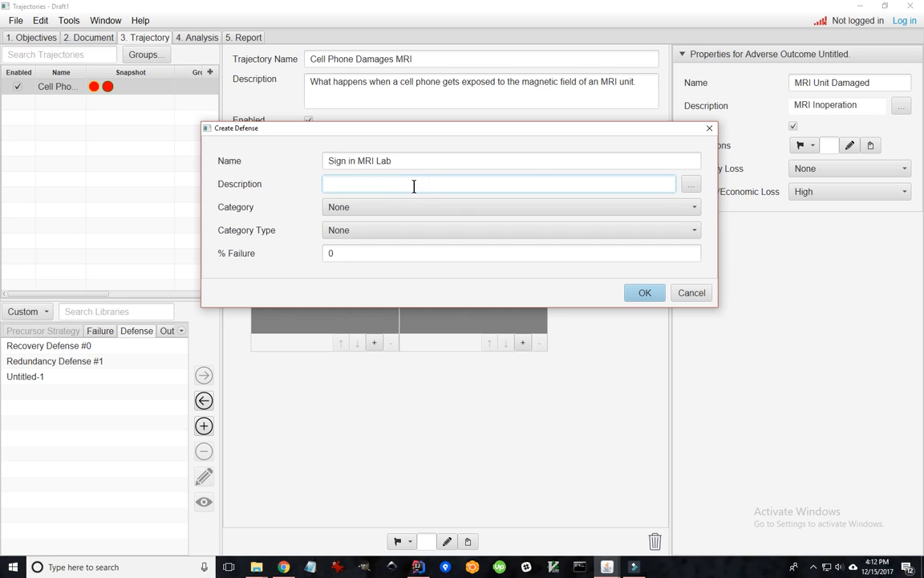
{"action": "type", "text": "Reminder sign"}
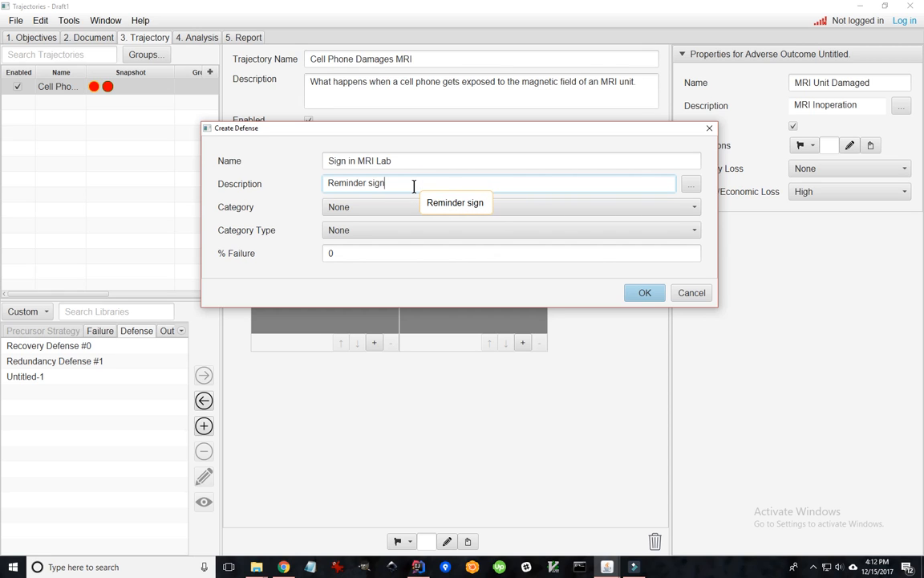
{"action": "type", "text": "s not to bri"}
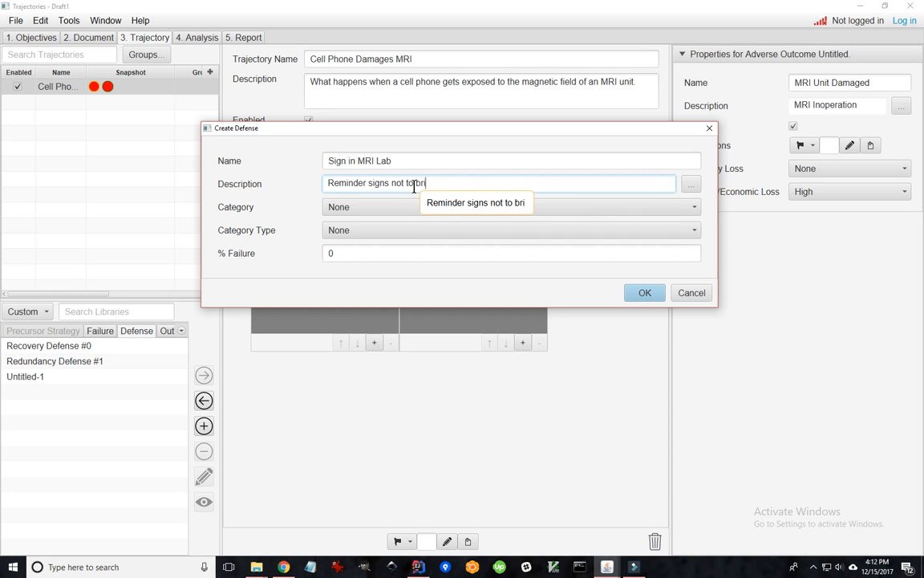
{"action": "type", "text": "ng ele"}
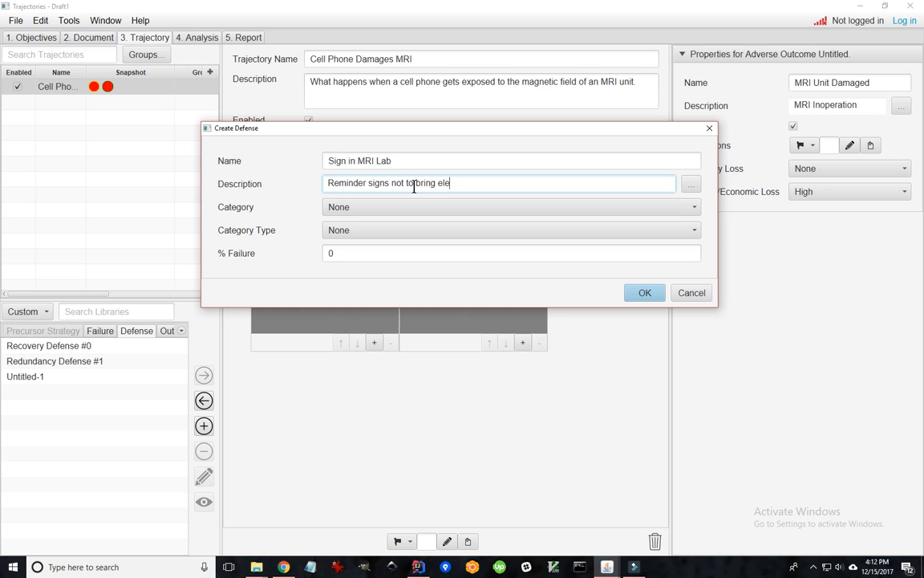
{"action": "type", "text": "ctronics into lab."}
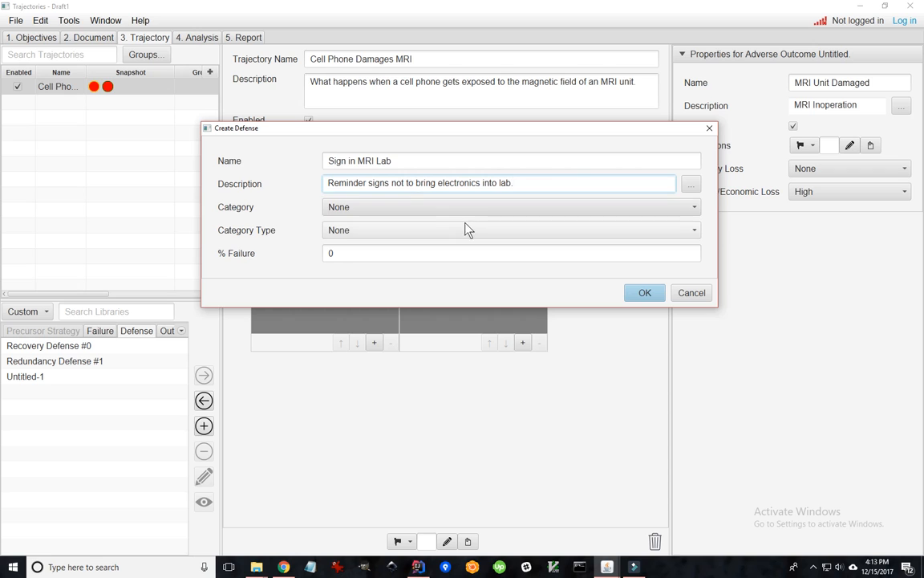
Set the new defense's category to Barrier and its category type to Procedural.
{"action": "left_click", "coordinate": [432, 214]}
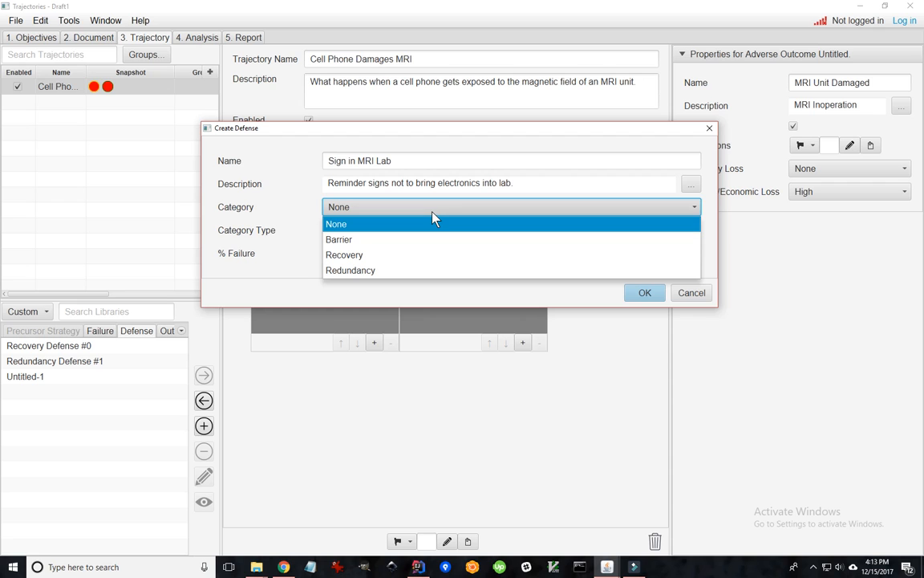
{"action": "left_click", "coordinate": [335, 241]}
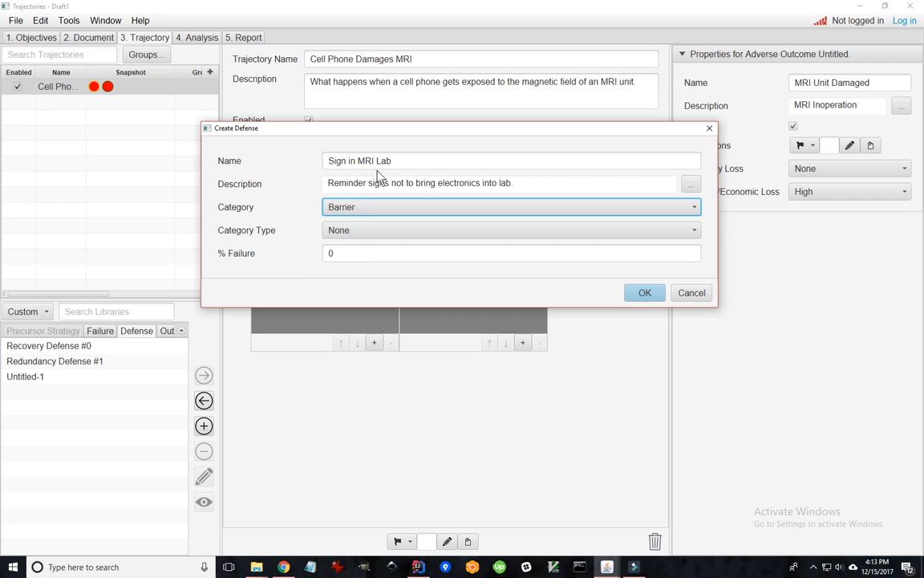
{"action": "left_click", "coordinate": [359, 231]}
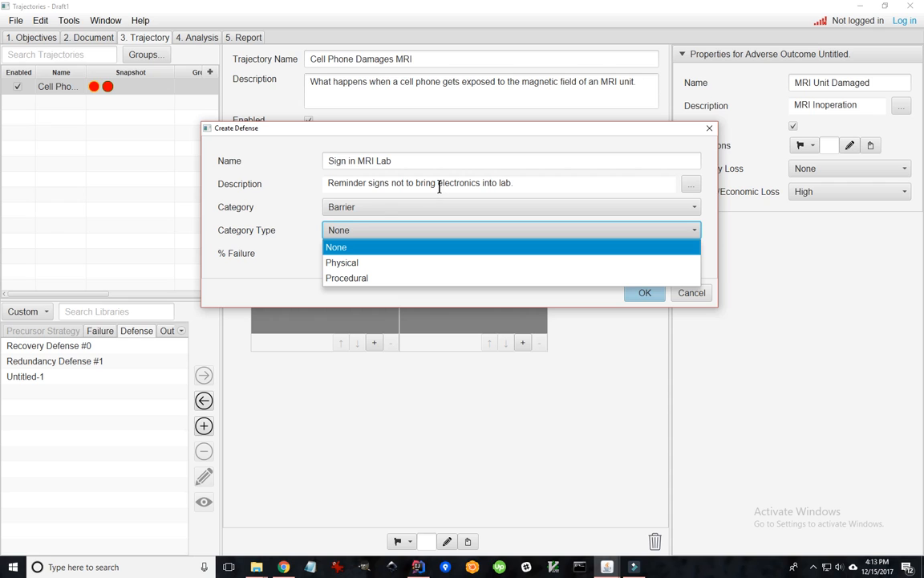
{"action": "left_click", "coordinate": [347, 278]}
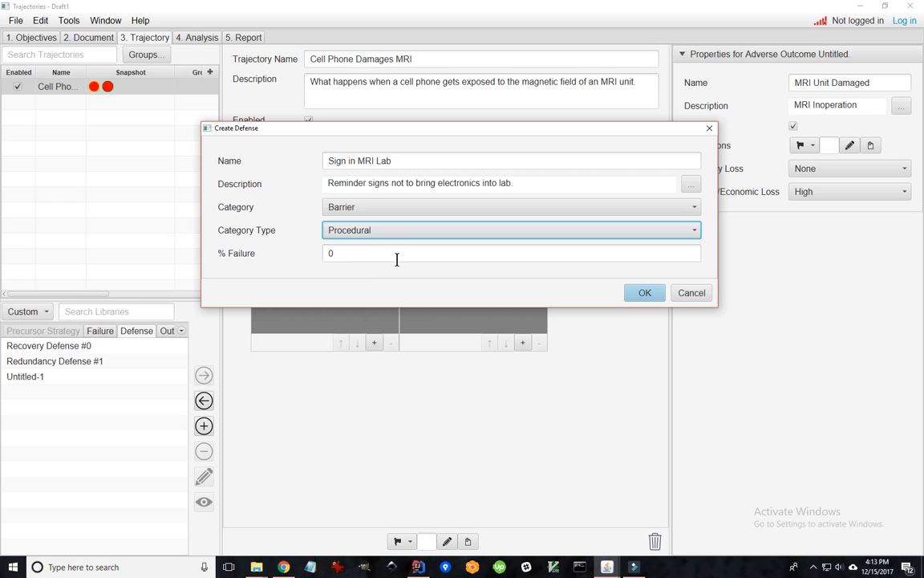
Set the defense's failure percentage to 50 and save it to the Custom library.
{"action": "double_click", "coordinate": [328, 255]}
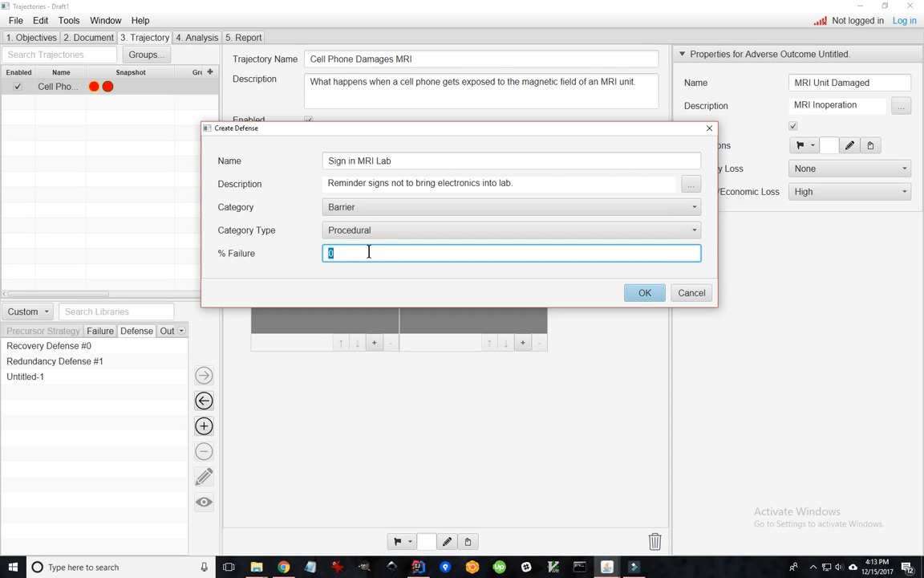
{"action": "type", "text": "50"}
{"action": "mouse_move", "coordinate": [436, 123]}
{"action": "left_mouse_down"}
{"action": "mouse_move", "coordinate": [377, 126]}
{"action": "mouse_move", "coordinate": [419, 127]}
{"action": "left_mouse_up"}
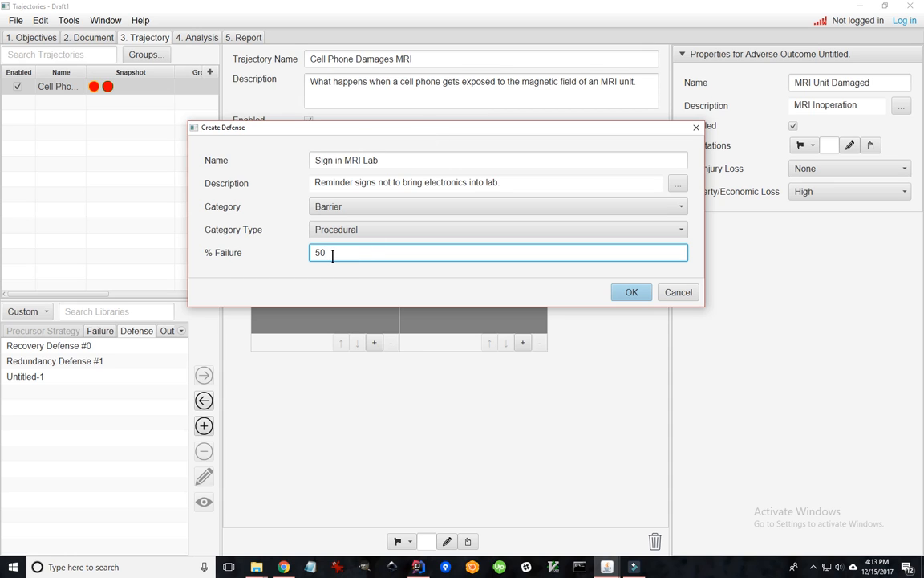
{"action": "left_click", "coordinate": [631, 294]}
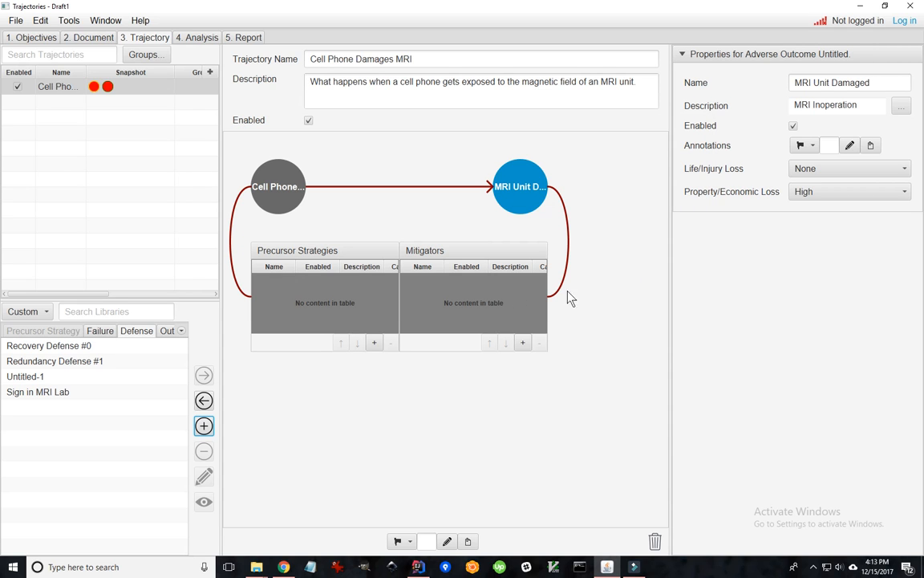
Insert the "Sign in MRI Lab" defense from the Custom library into the trajectory diagram.
{"action": "left_click", "coordinate": [48, 391]}
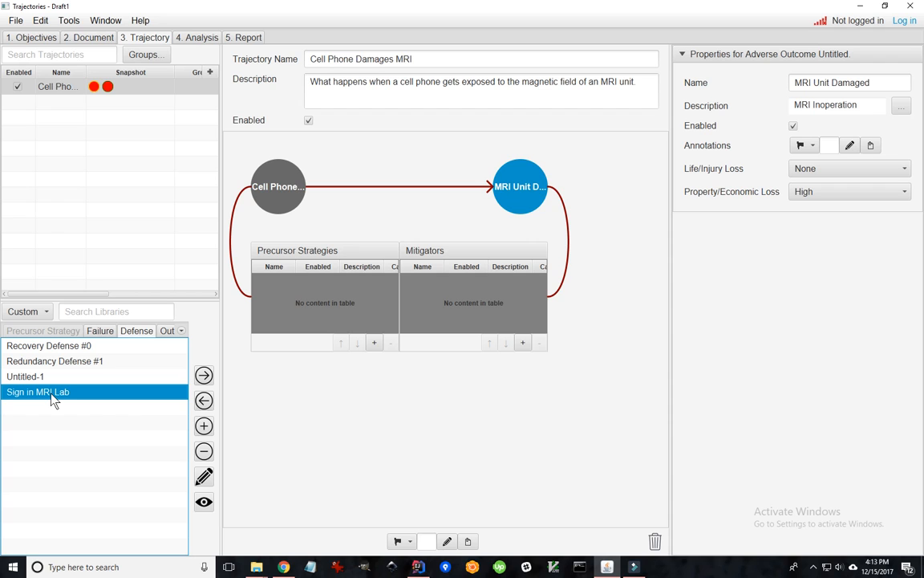
{"action": "left_click", "coordinate": [205, 376]}
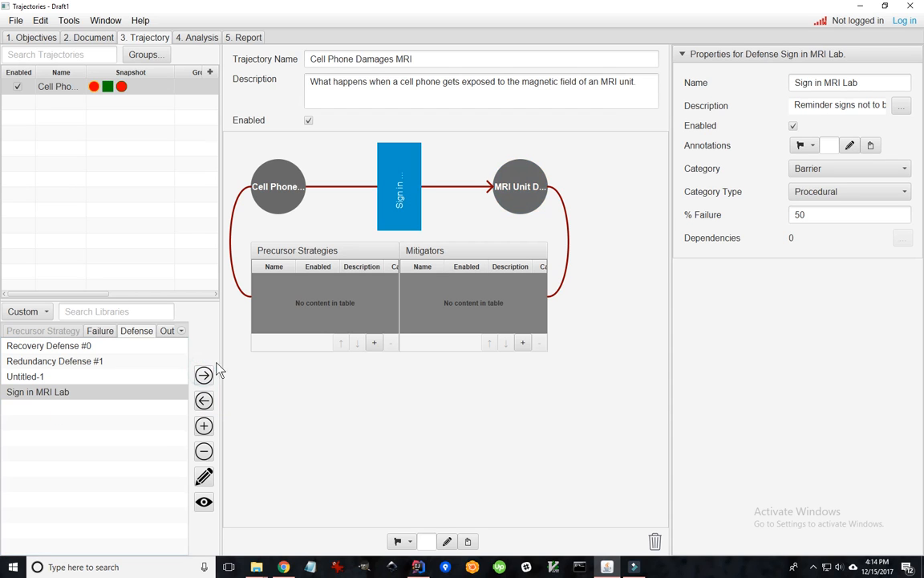
{"action": "mouse_move", "coordinate": [401, 180]}
{"action": "left_mouse_down"}
{"action": "mouse_move", "coordinate": [383, 170]}
{"action": "mouse_move", "coordinate": [398, 163]}
{"action": "left_mouse_up"}
Create a custom defense named "Cubby Hole Storage" and insert it into the "Cell Phone Damages MRI" trajectory diagram.
{"action": "left_click", "coordinate": [204, 426]}
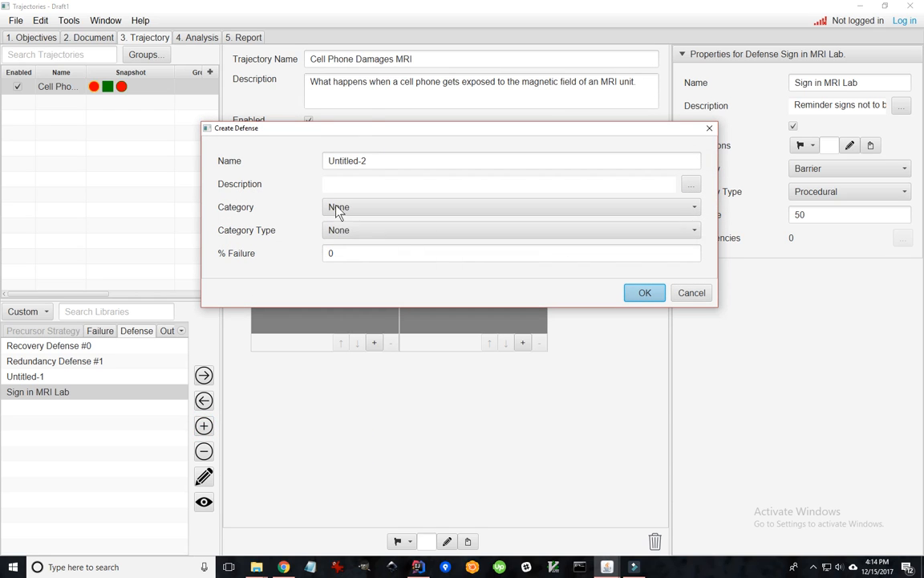
{"action": "left_click", "coordinate": [370, 162]}
{"action": "key", "text": "ctrl+a"}
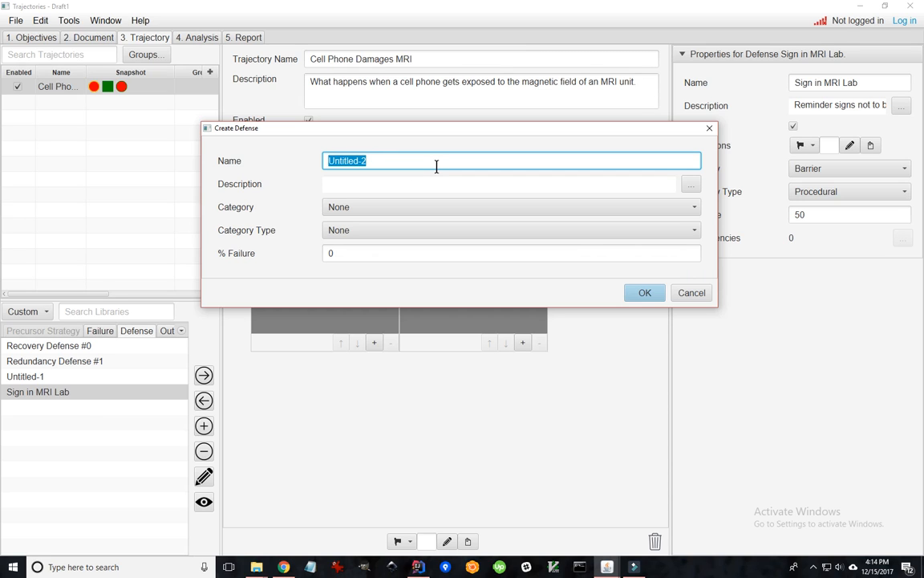
{"action": "type", "text": "Cubby Hole"}
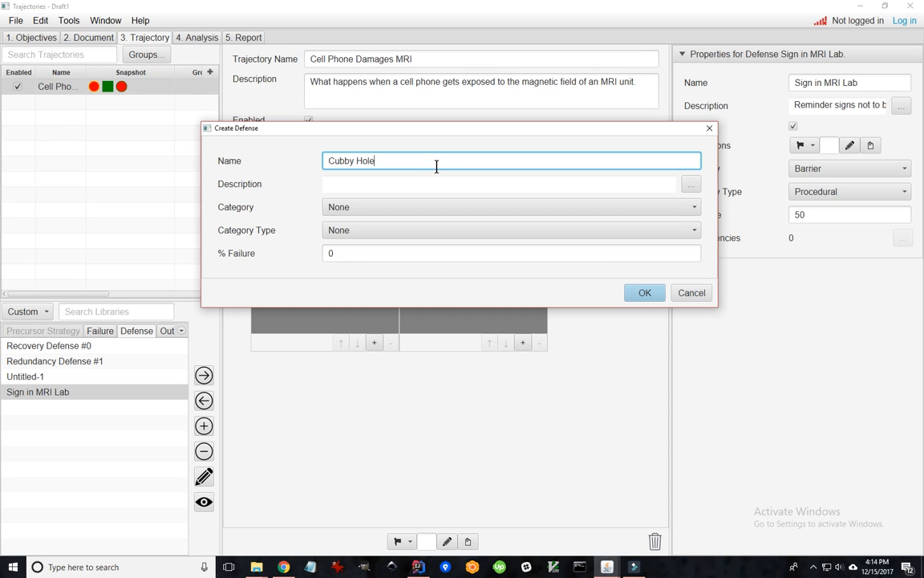
{"action": "type", "text": " Storage"}
{"action": "left_click", "coordinate": [644, 294]}
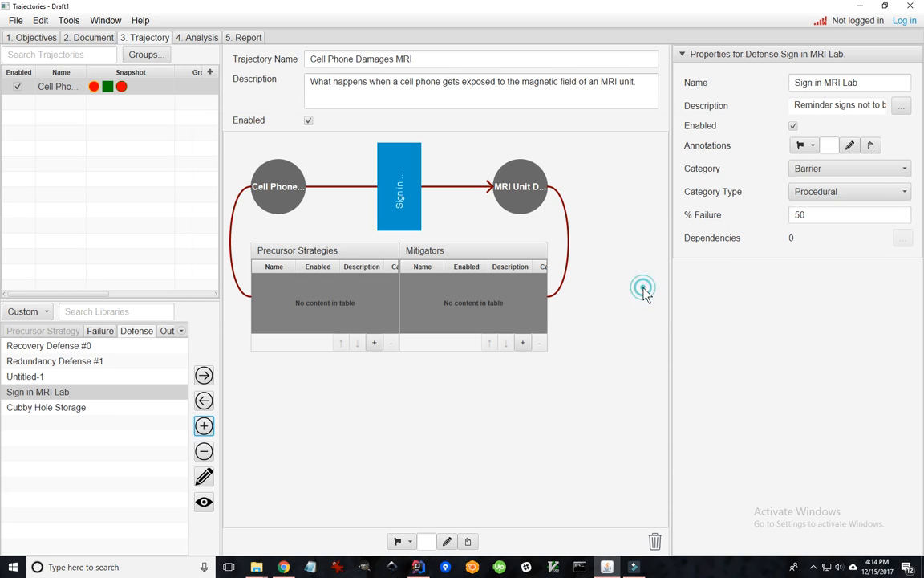
{"action": "left_click", "coordinate": [75, 409]}
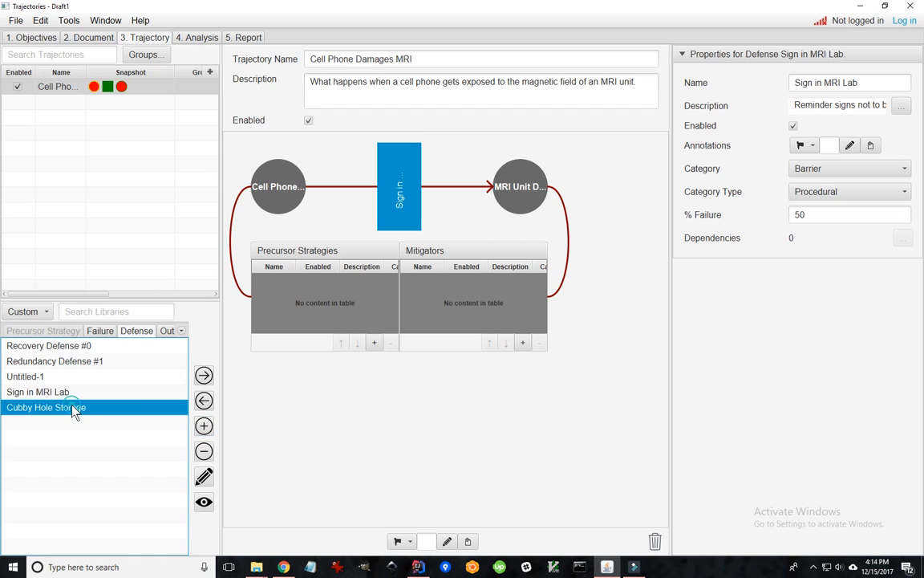
{"action": "left_click", "coordinate": [204, 377]}
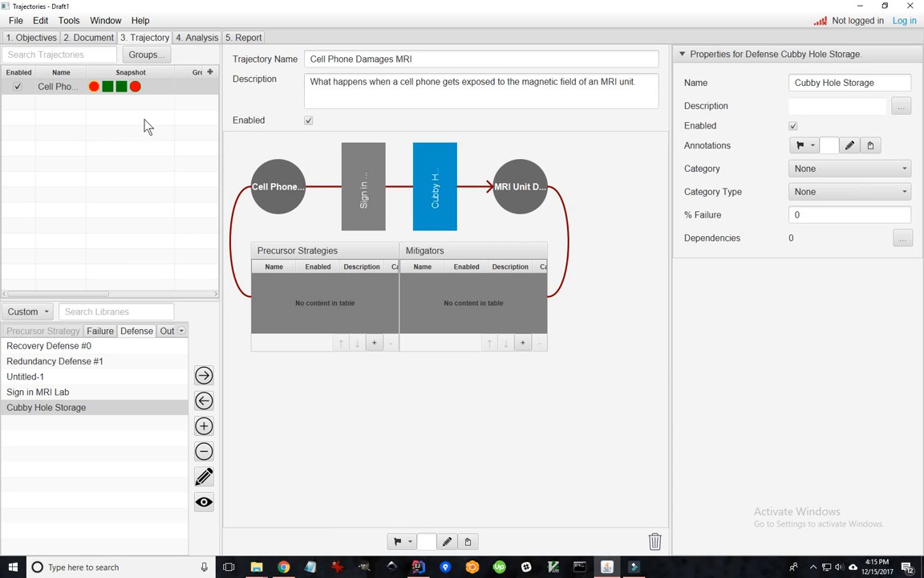
Add a new trajectory and name it "Cell Phone injures patient".
{"action": "left_click", "coordinate": [66, 103]}
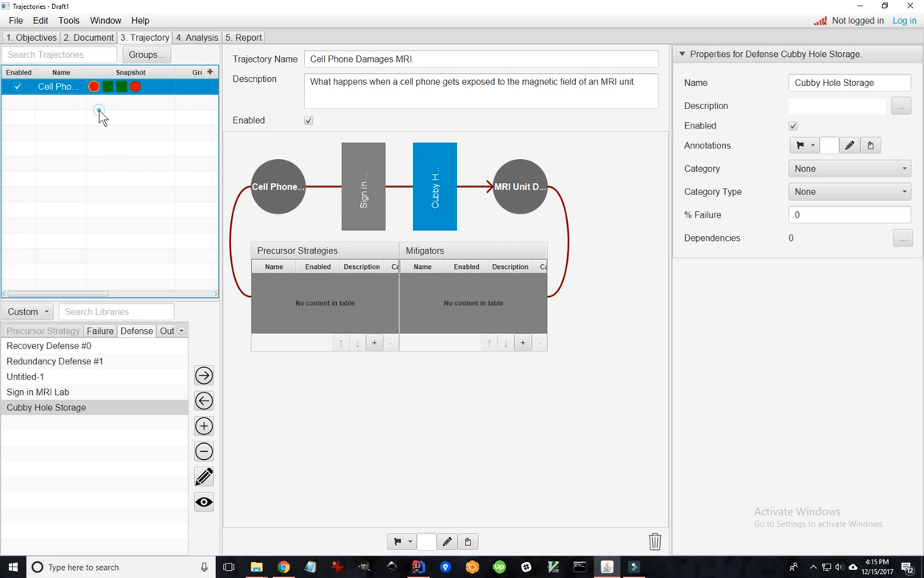
{"action": "right_click", "coordinate": [100, 112]}
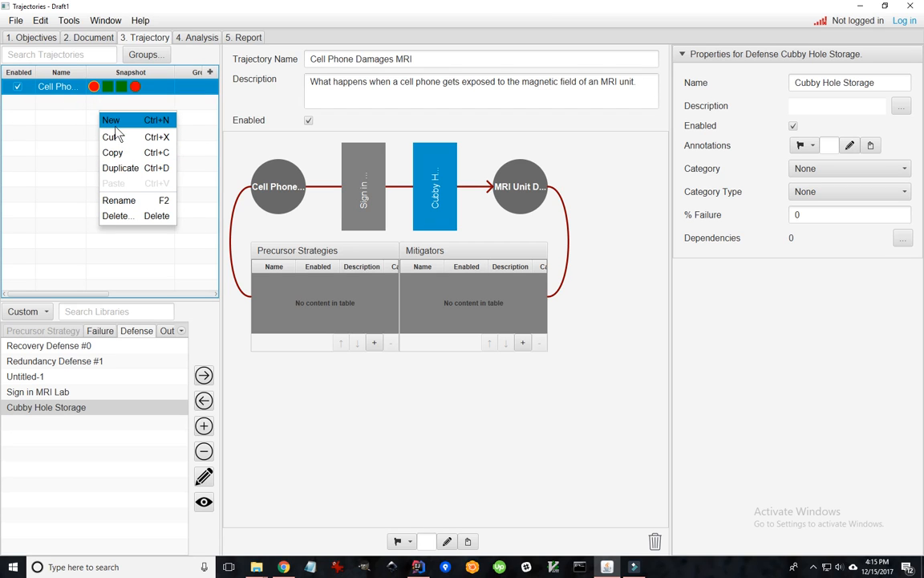
{"action": "left_click", "coordinate": [117, 127]}
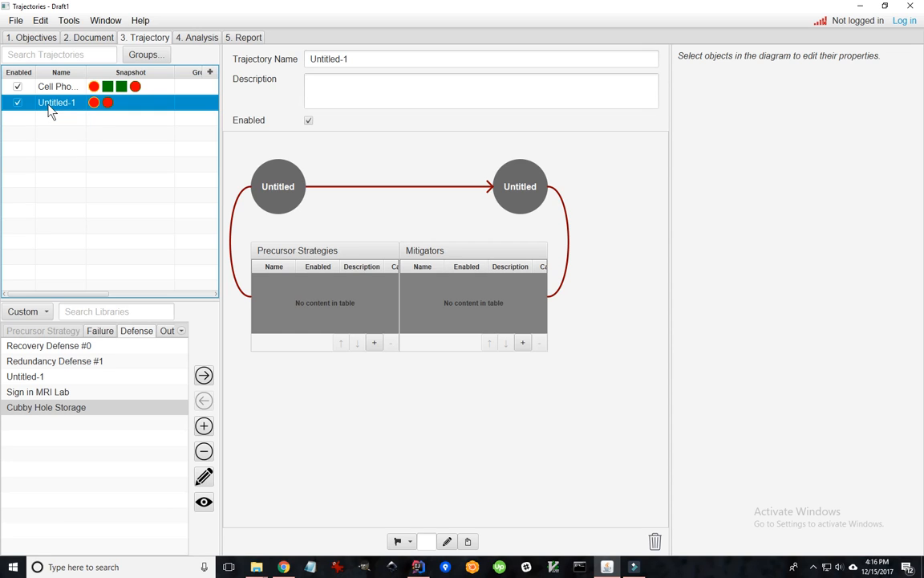
{"action": "left_click_drag", "start_coordinate": [361, 58], "coordinate": [289, 49]}
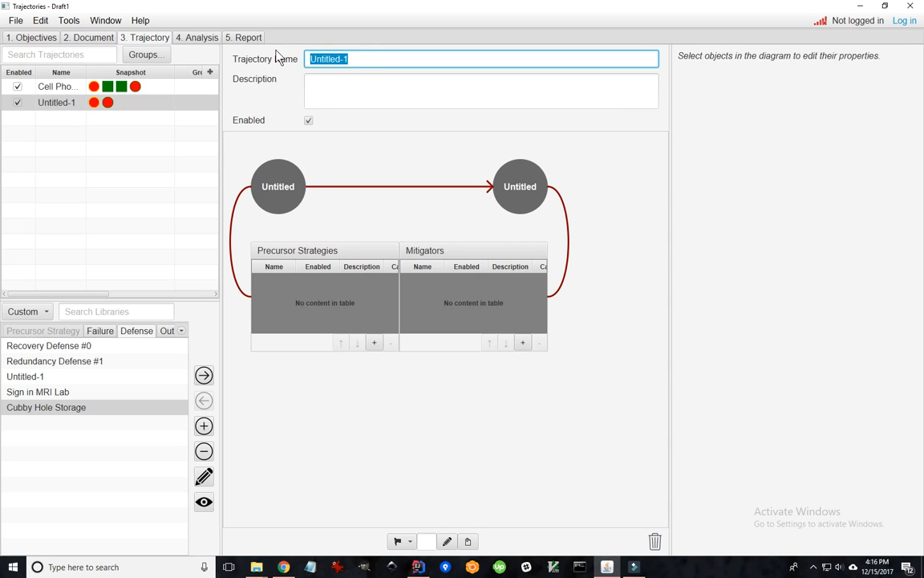
{"action": "type", "text": "Cell"}
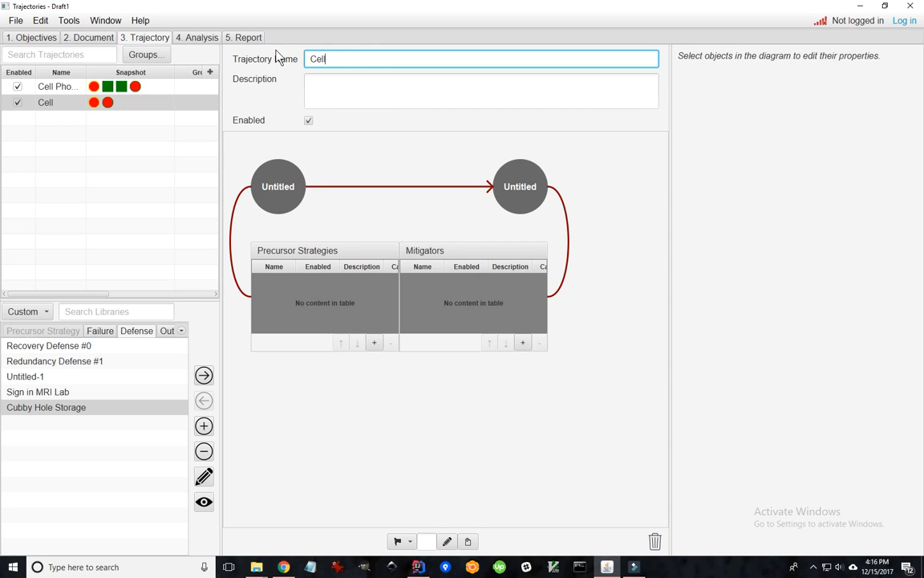
{"action": "type", "text": " Phone injures patient"}
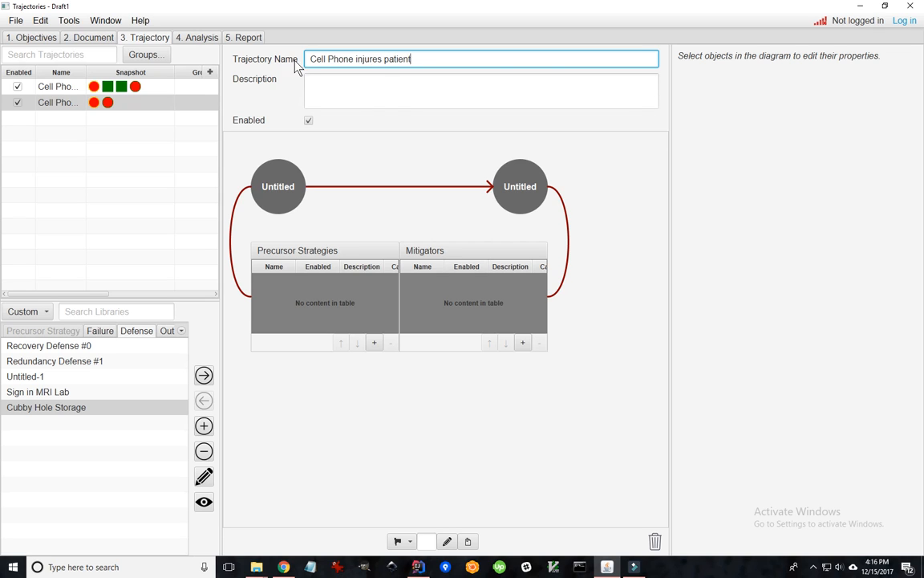
{"action": "left_click", "coordinate": [361, 88]}
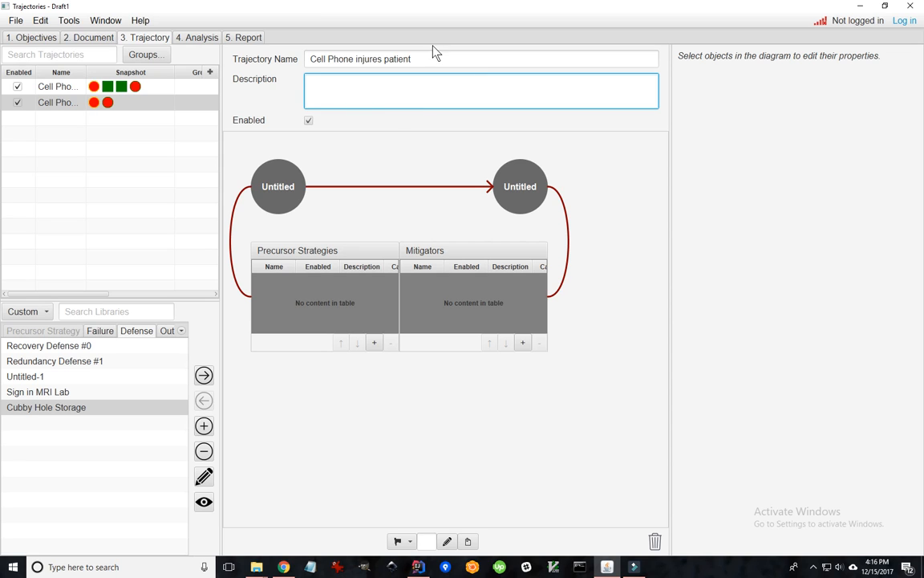
Insert the "Sign in MRI Lab" and "Cubby Hole Storage" defenses from the Custom library into the "Cell Phone injures patient" trajectory.
{"action": "left_click", "coordinate": [287, 191]}
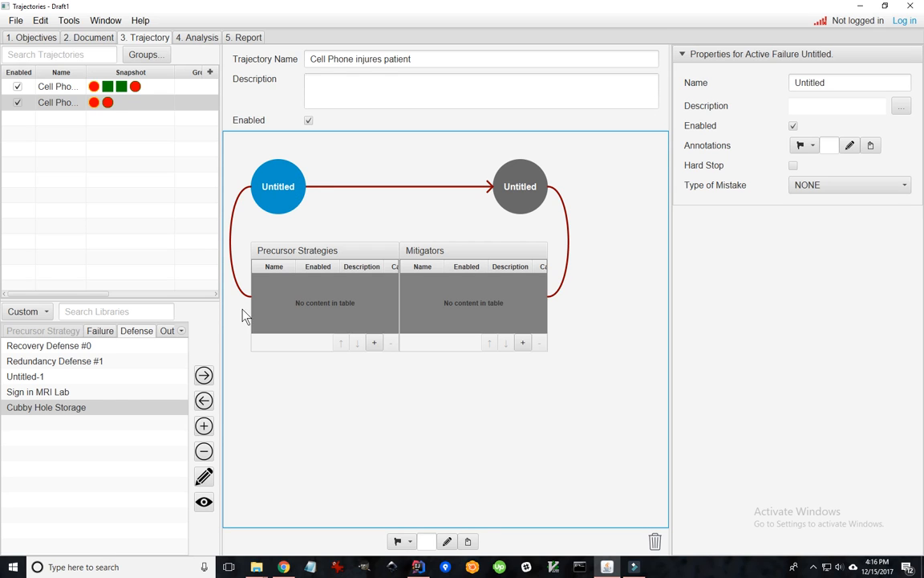
{"action": "left_click", "coordinate": [110, 335]}
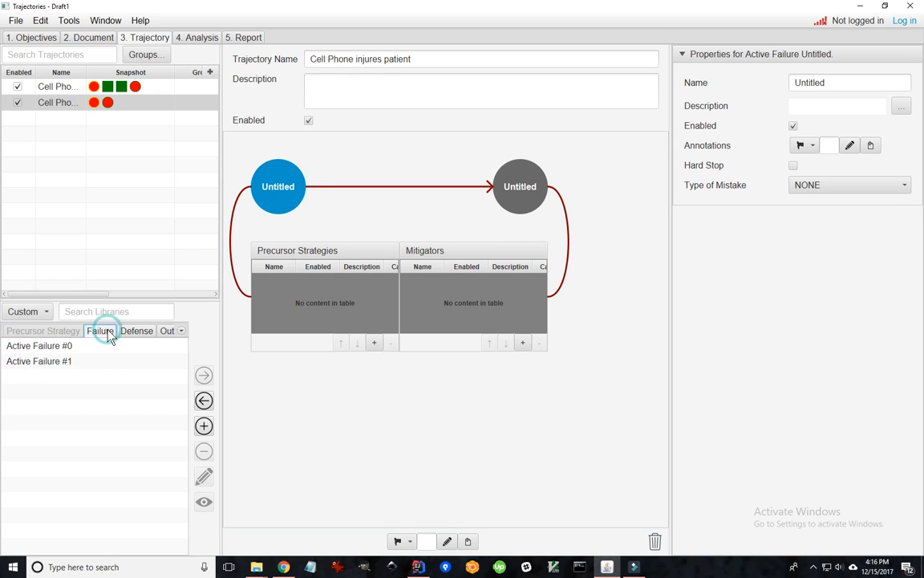
{"action": "left_click", "coordinate": [135, 335]}
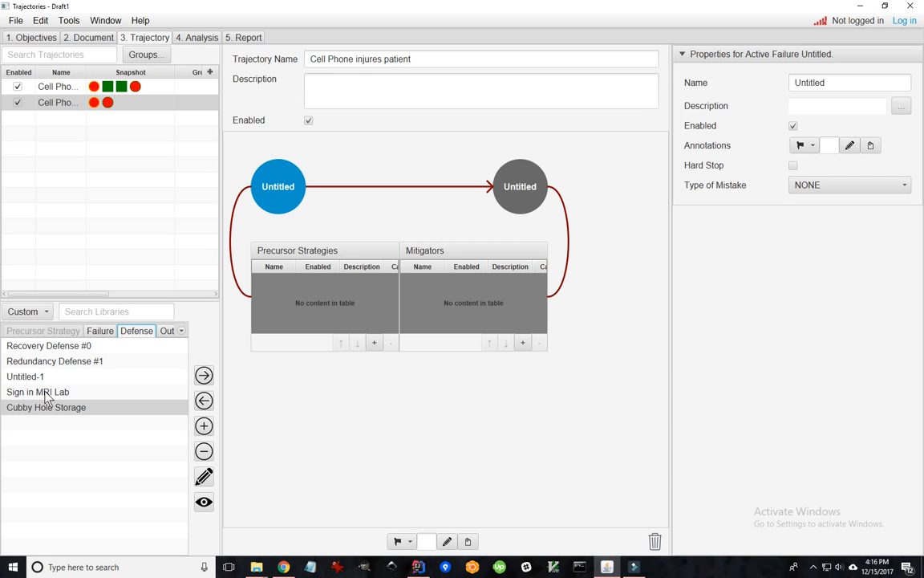
{"action": "mouse_move", "coordinate": [51, 396]}
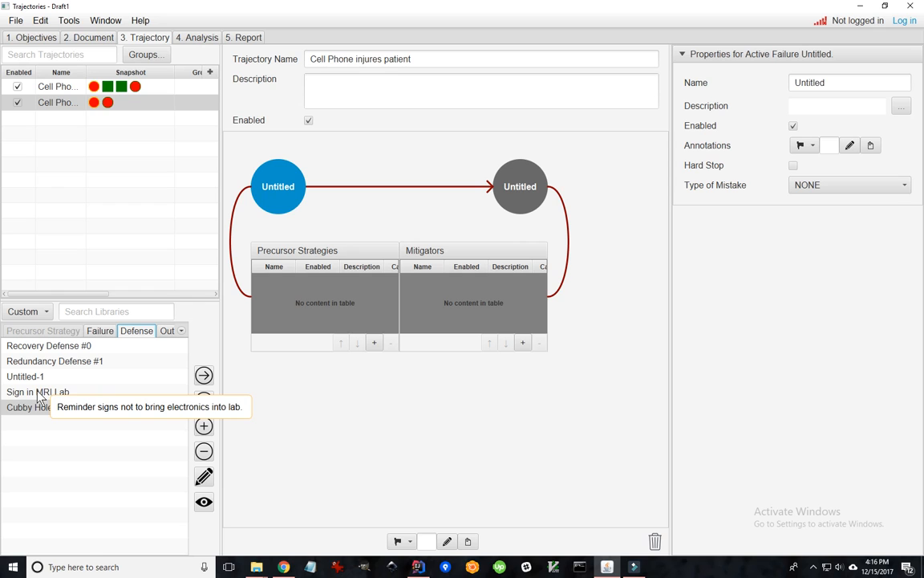
{"action": "left_click", "coordinate": [38, 397]}
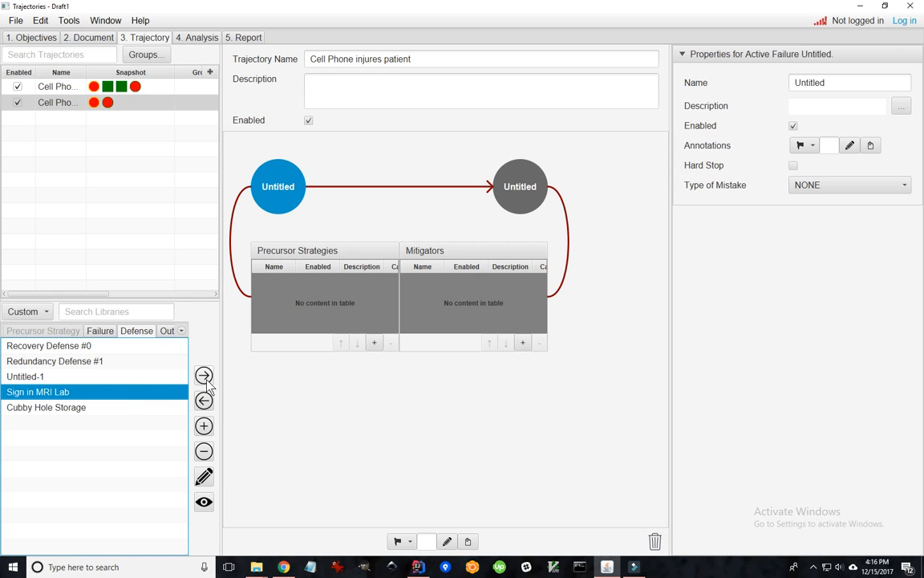
{"action": "left_click", "coordinate": [205, 377]}
{"action": "left_click", "coordinate": [80, 410]}
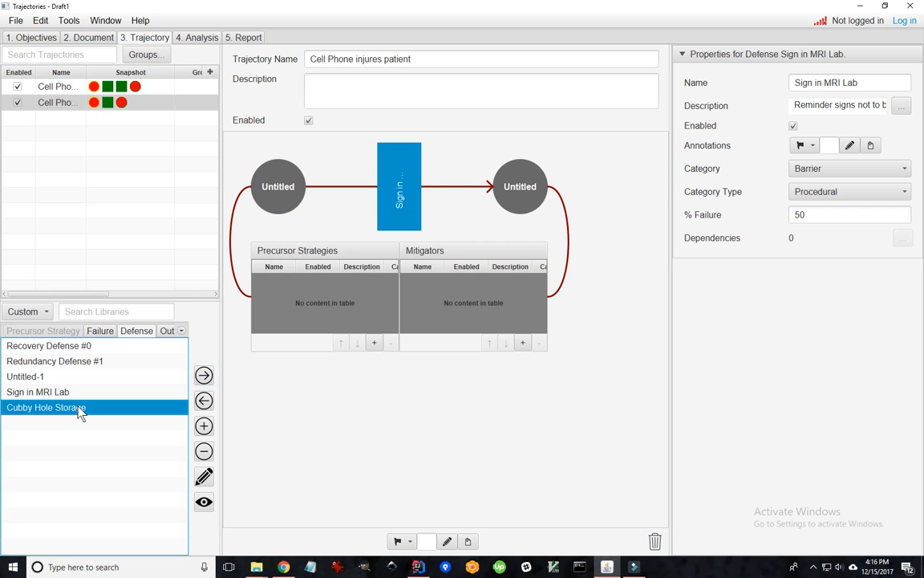
{"action": "left_click", "coordinate": [205, 377]}
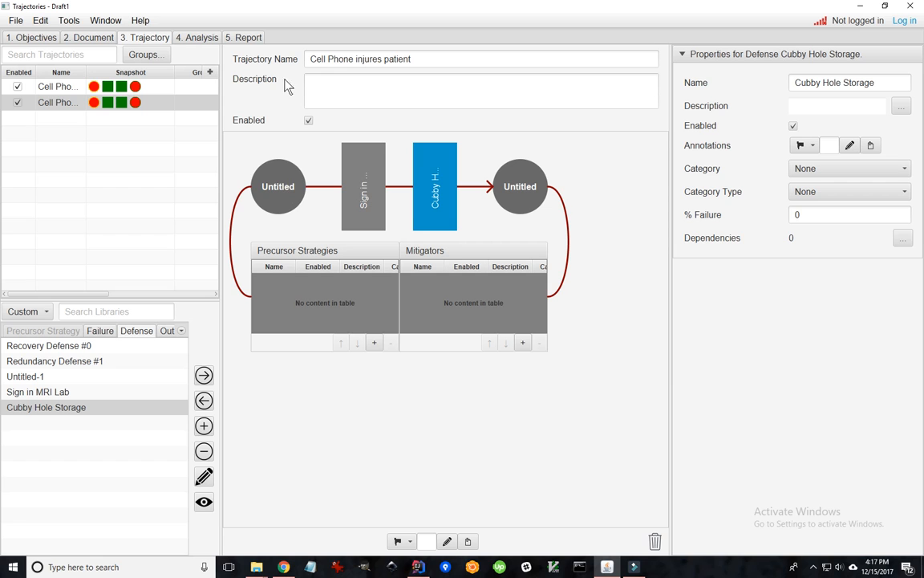
{"action": "left_click", "coordinate": [208, 15]}
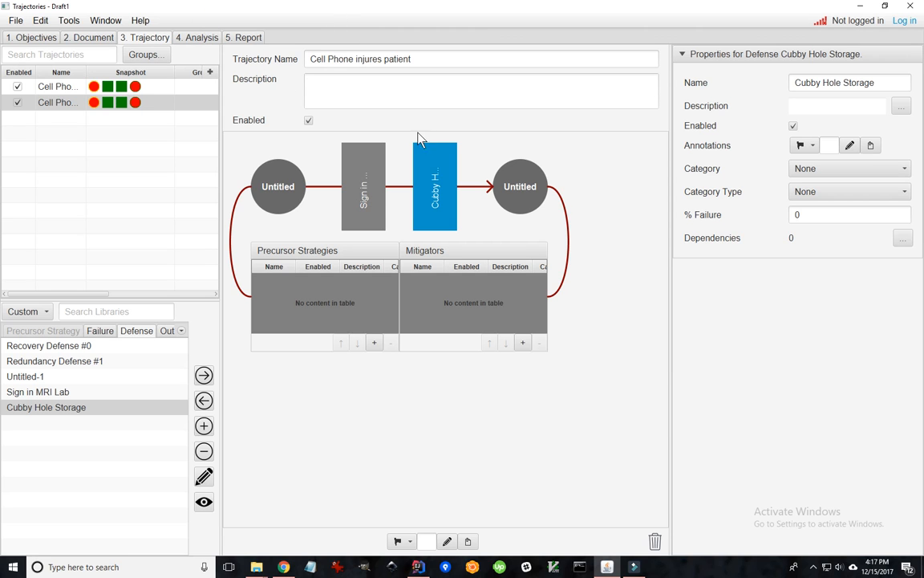